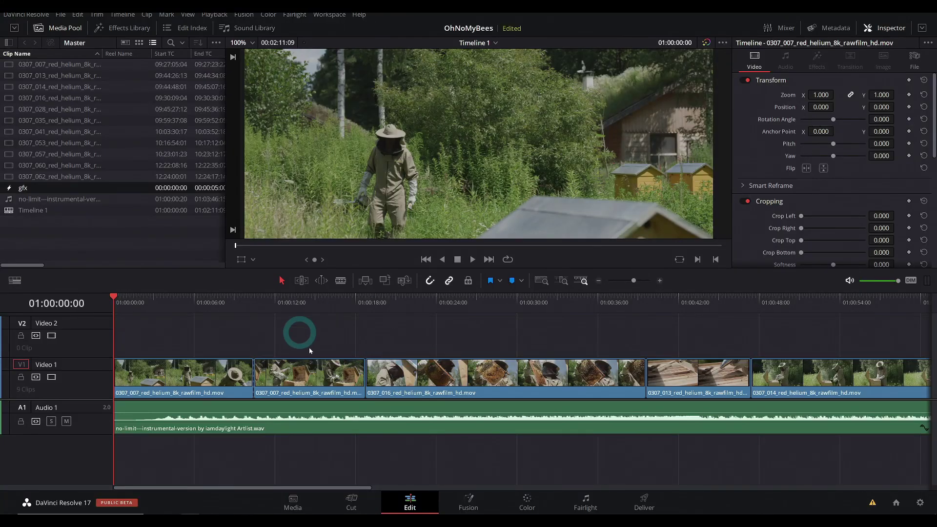
# Play the opening of the timeline and fit the whole picture in the viewer.
pyautogui.press('space')
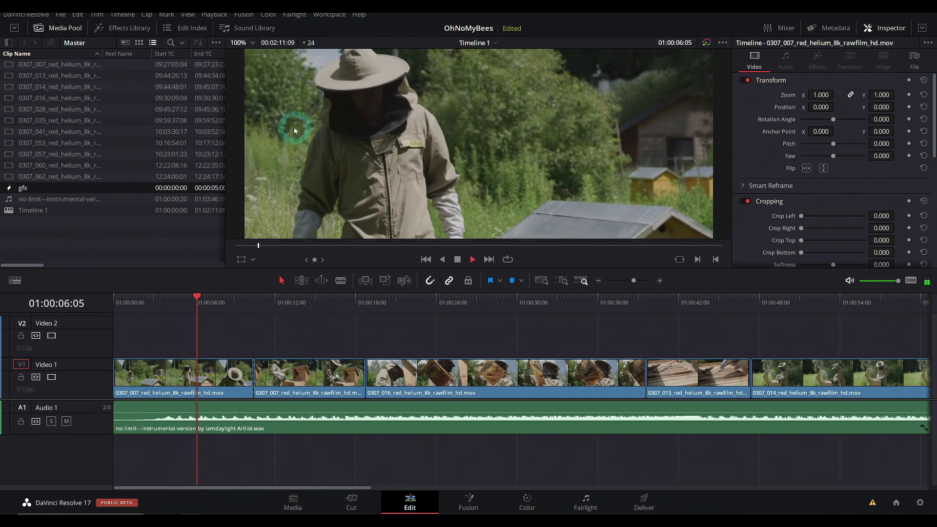
pyautogui.click(241, 43)
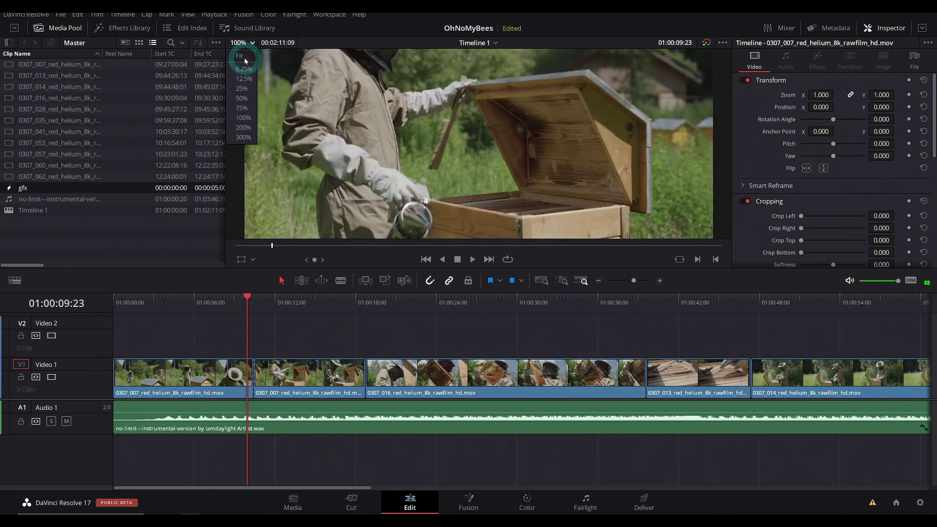
pyautogui.click(244, 56)
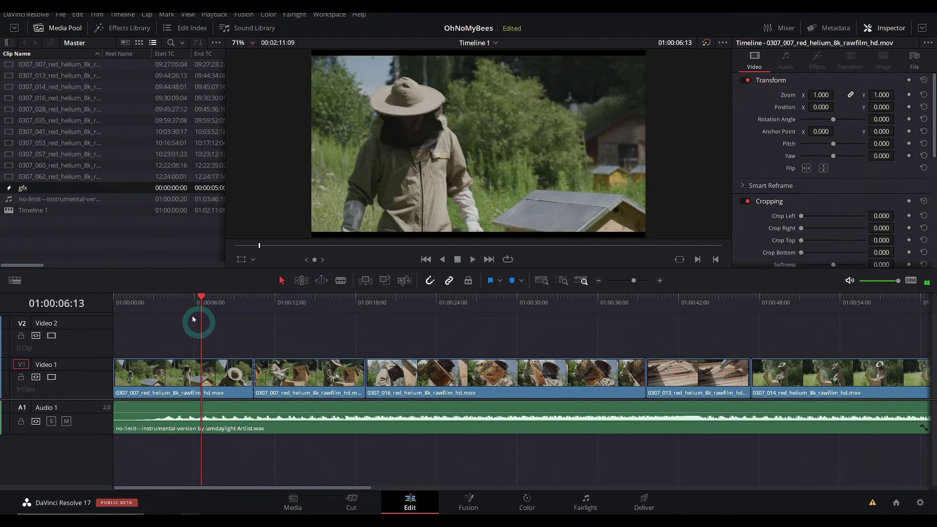
pyautogui.moveTo(186, 306); pyautogui.dragTo(167, 313)
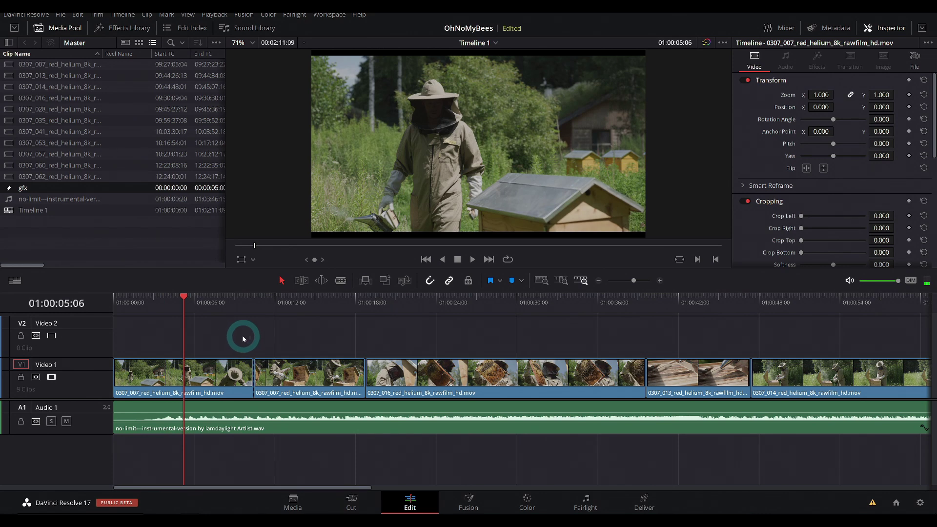
# Park the playhead on the first clip at 01:00:04:04 and open that clip on the Fusion page.
pyautogui.click(265, 423)
pyautogui.click(229, 381)
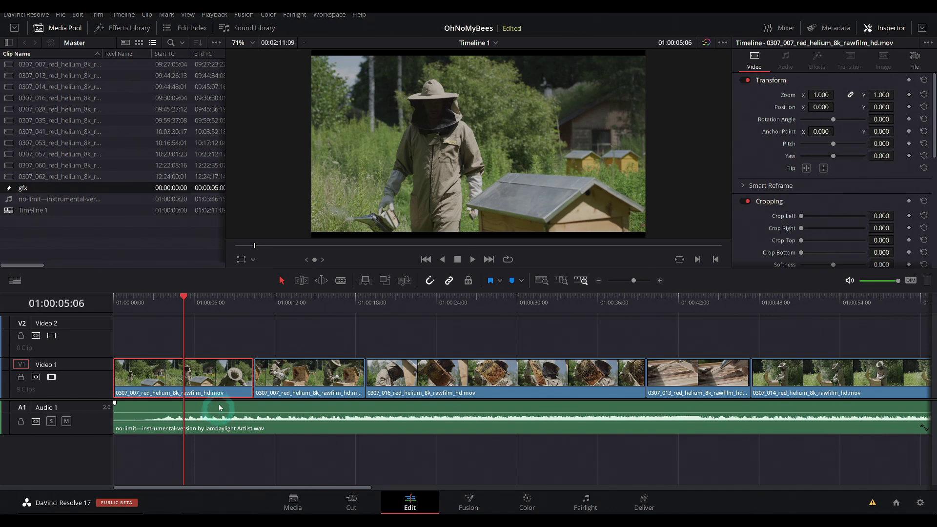
pyautogui.click(173, 355)
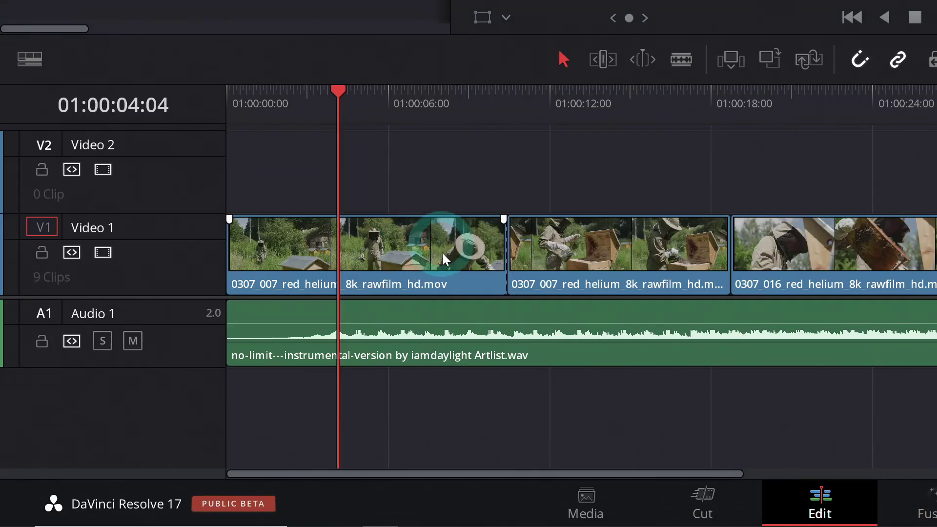
pyautogui.click(576, 282)
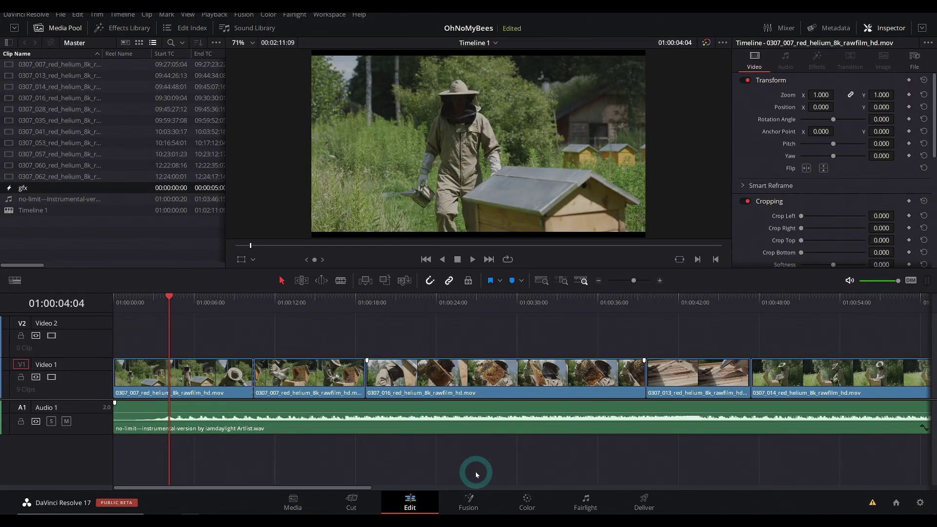
pyautogui.click(469, 494)
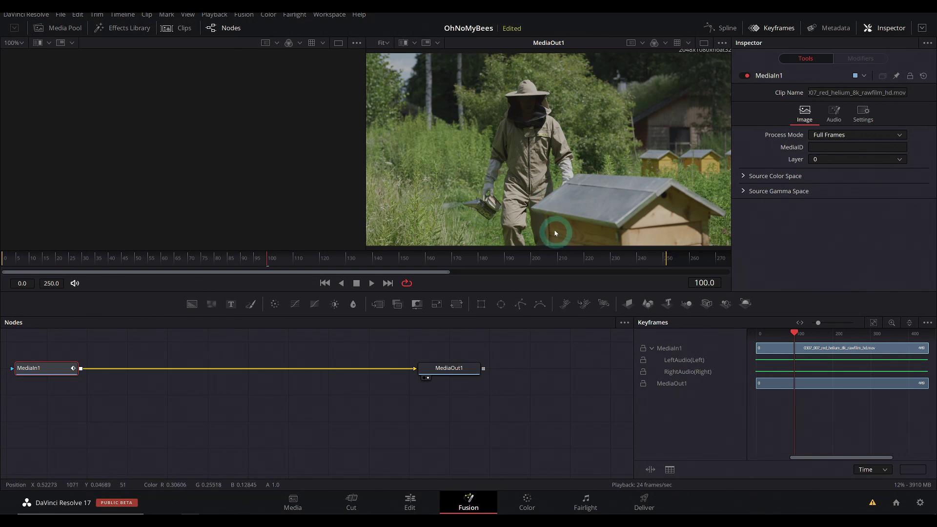
# Play the clip from frame 47 and show MediaIn1's left and right audio waveforms in the Keyframes editor.
pyautogui.click(129, 261)
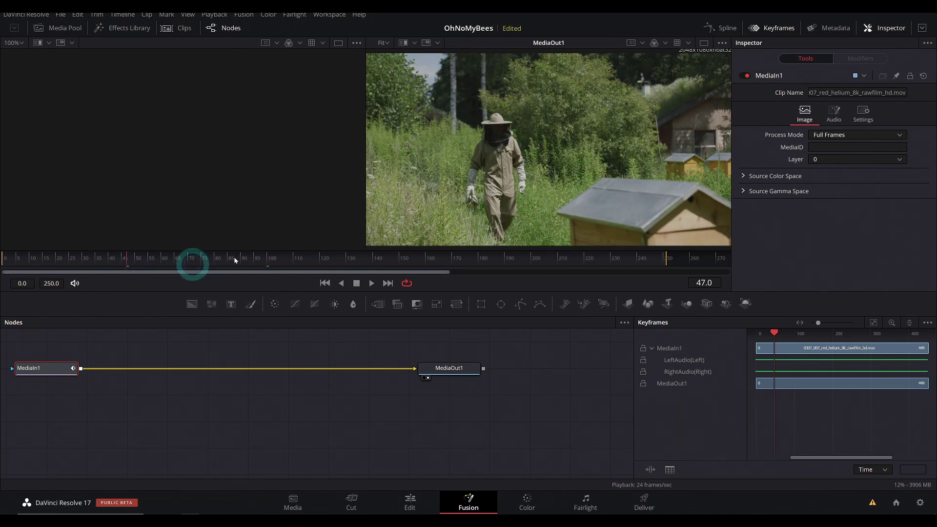
pyautogui.click(372, 283)
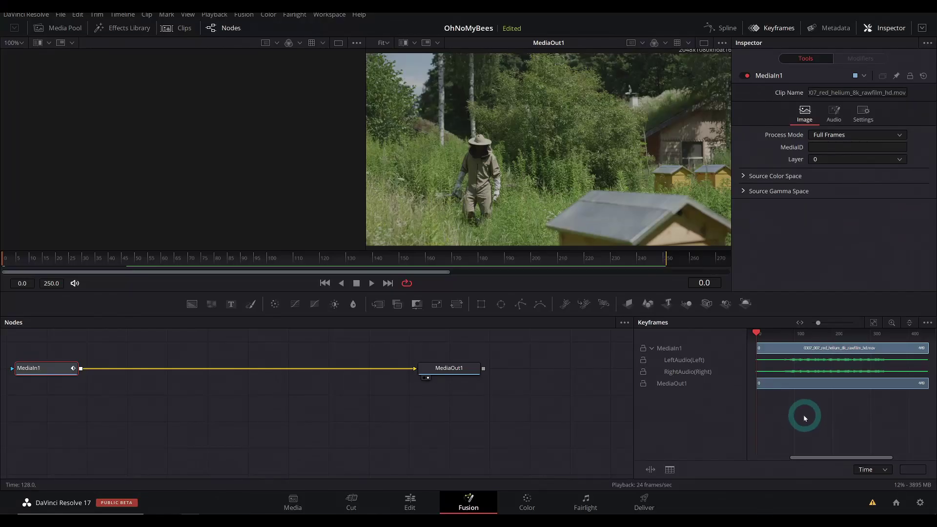
pyautogui.click(769, 29)
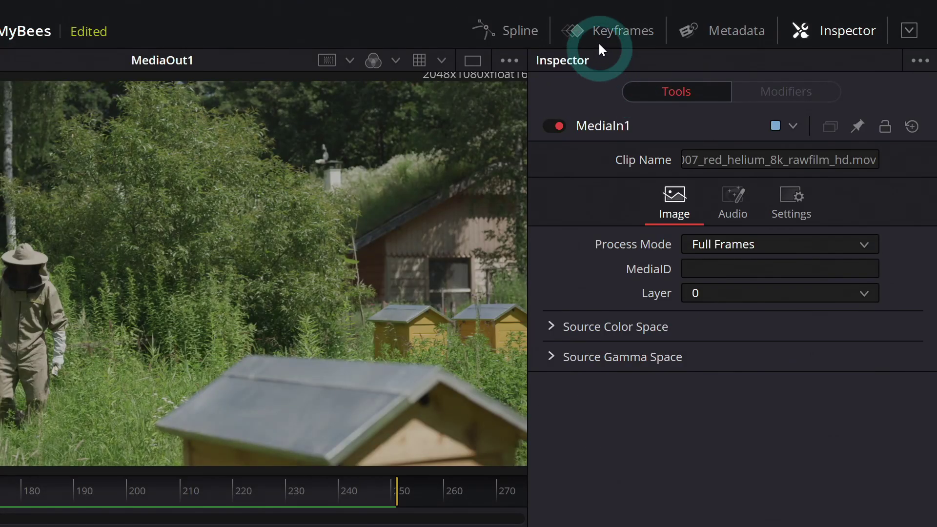
pyautogui.click(599, 44)
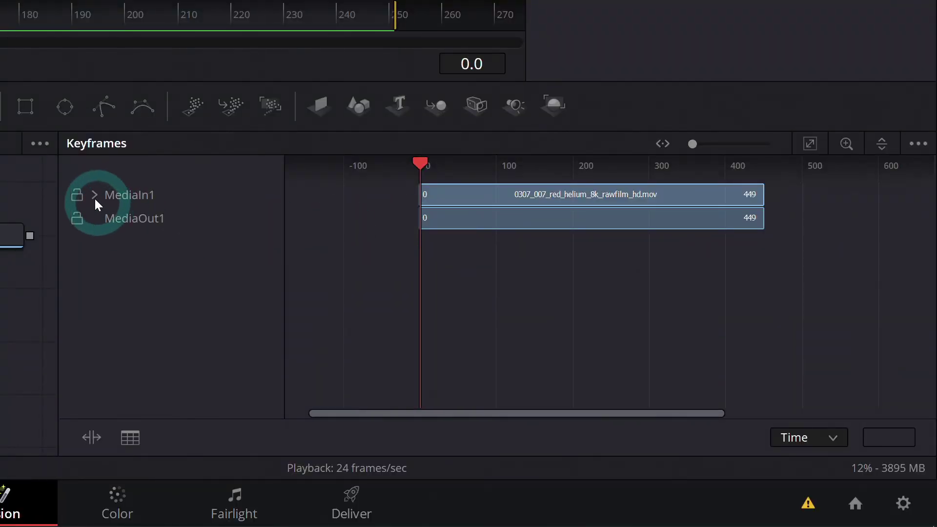
pyautogui.click(95, 196)
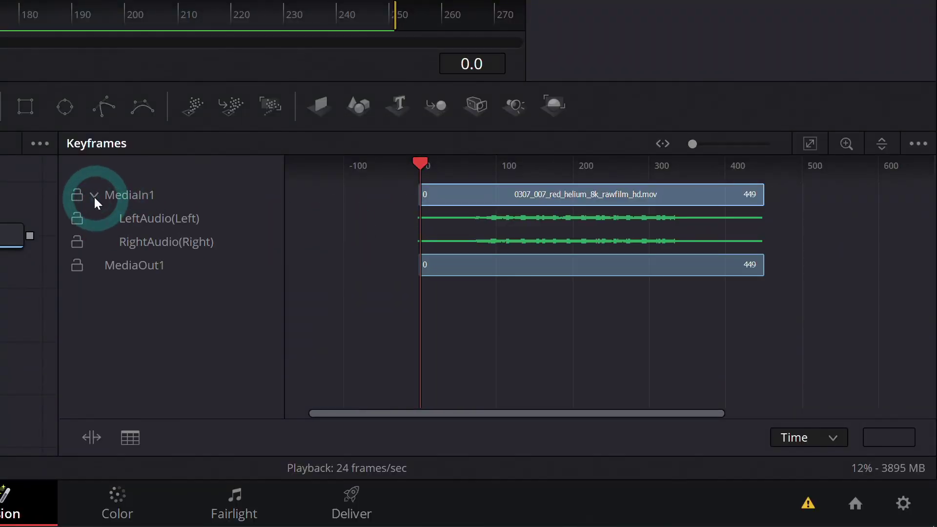
# Zoom in on the audio waveforms in the Keyframes editor and park the playhead at frame 97.
pyautogui.click(520, 244)
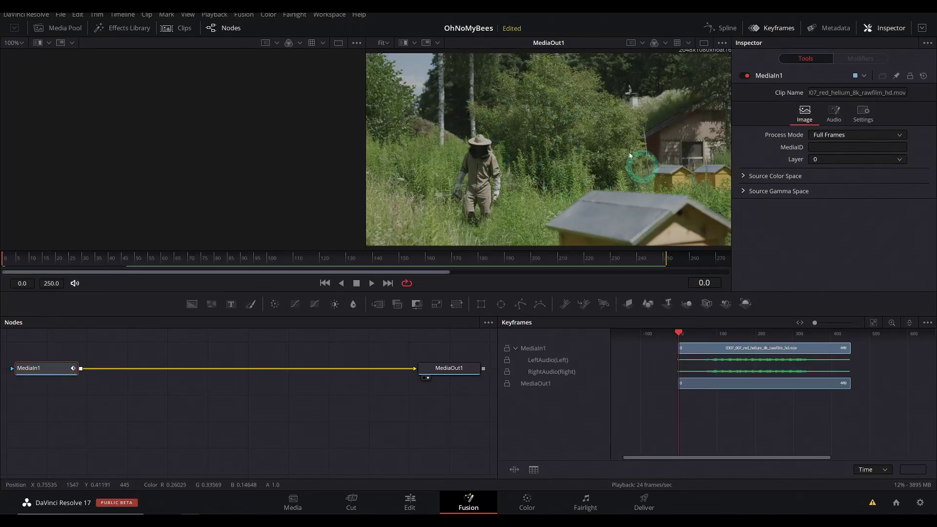
pyautogui.click(580, 210)
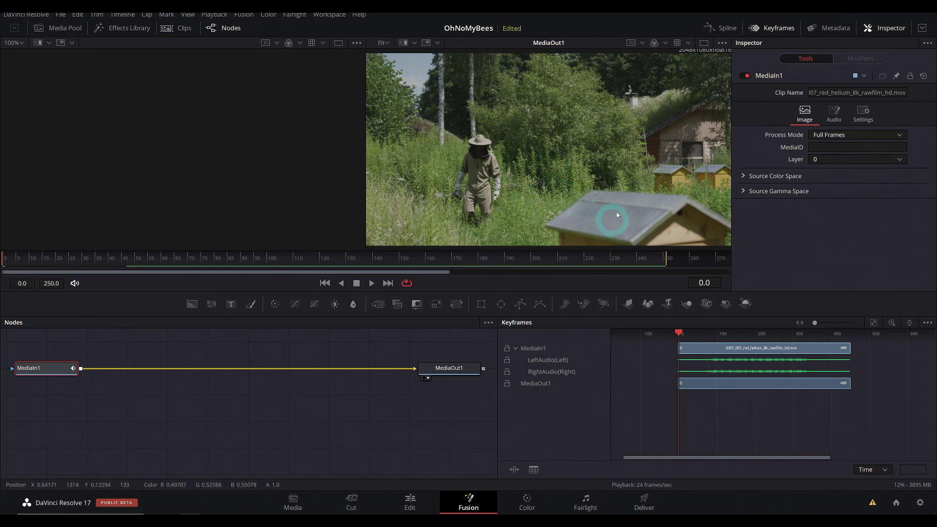
pyautogui.click(711, 356)
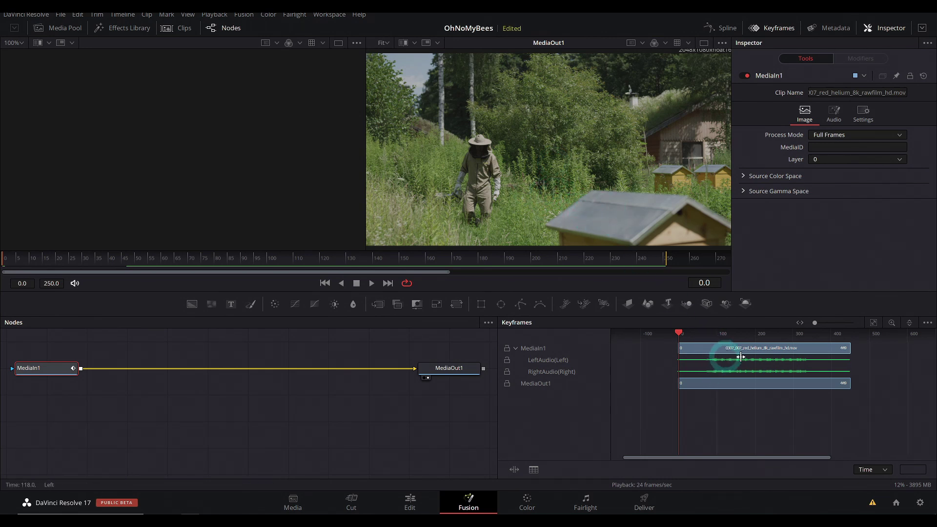
pyautogui.click(822, 325)
pyautogui.moveTo(822, 327); pyautogui.dragTo(818, 323)
pyautogui.click(645, 333)
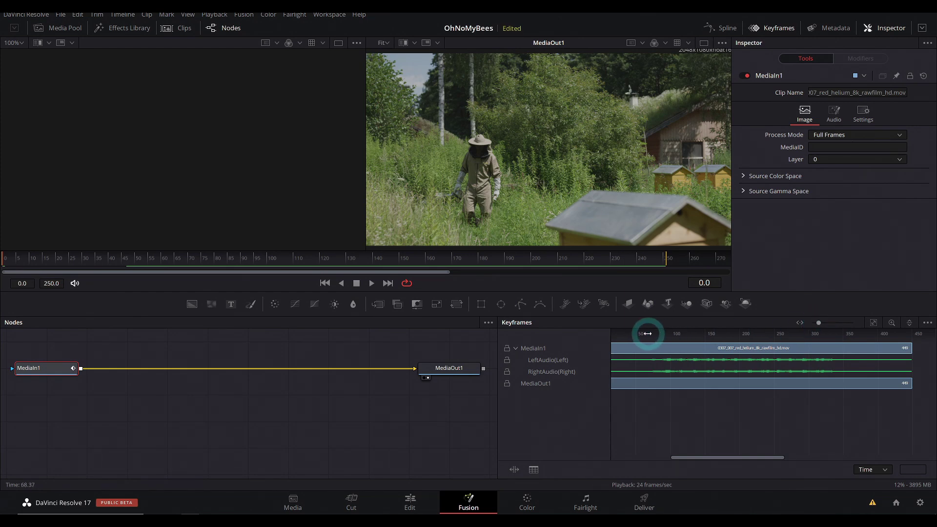
pyautogui.moveTo(647, 333); pyautogui.dragTo(671, 332)
pyautogui.moveTo(244, 258); pyautogui.dragTo(278, 257)
pyautogui.moveTo(415, 169); pyautogui.dragTo(410, 274)
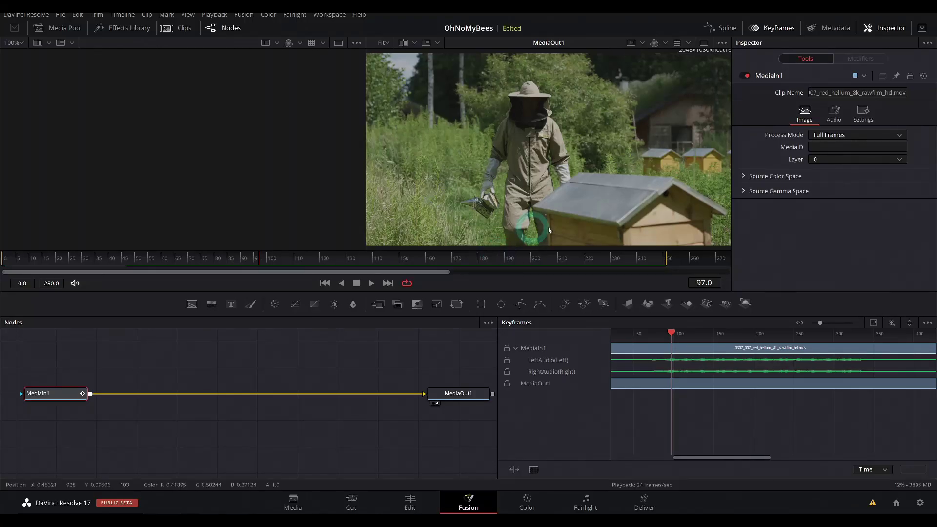
# Merge a text node over MediaIn1 that reads "BEES" in white Georgia Bold at size 0.2441.
pyautogui.moveTo(234, 313); pyautogui.dragTo(91, 395)
pyautogui.click(140, 358)
pyautogui.click(803, 177)
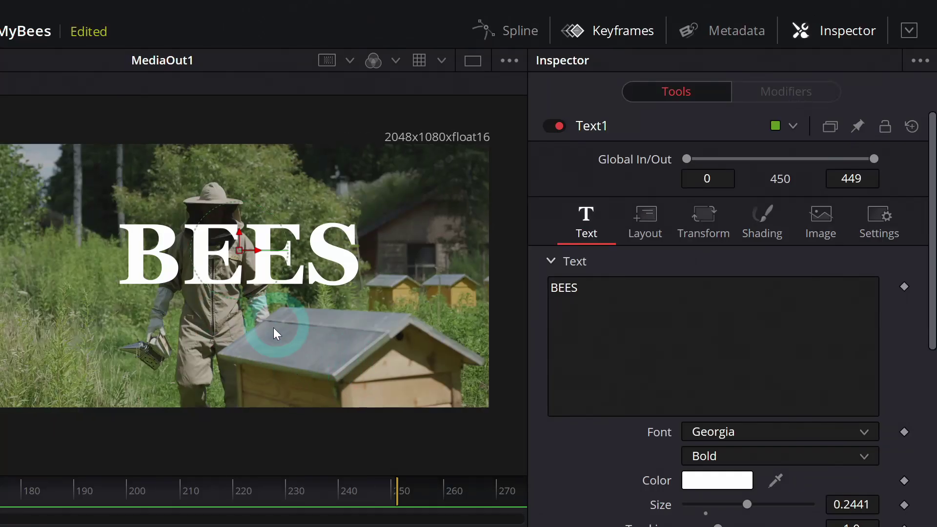
# Animate the text's size with a 0.2441 keyframe at frame 97 and a 0.0 keyframe at frame 85.
pyautogui.scroll(-4, 581, 439)
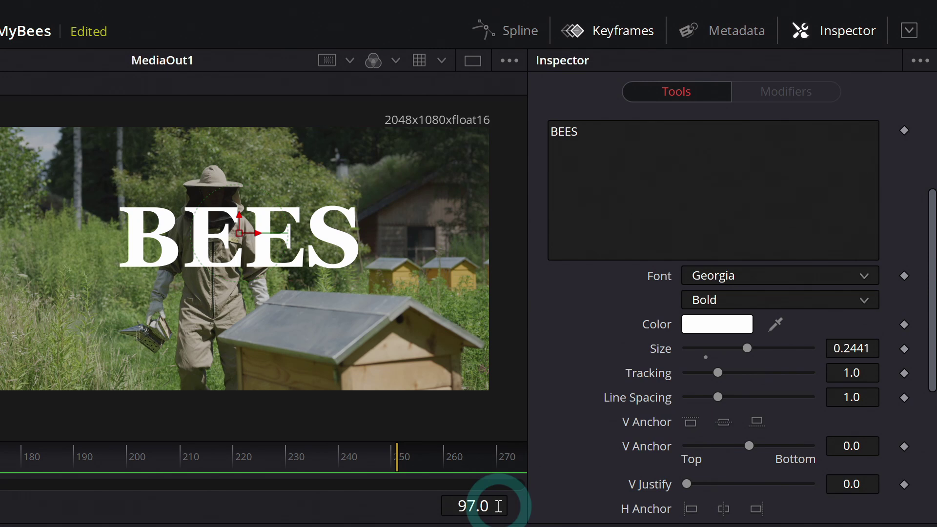
pyautogui.click(598, 387)
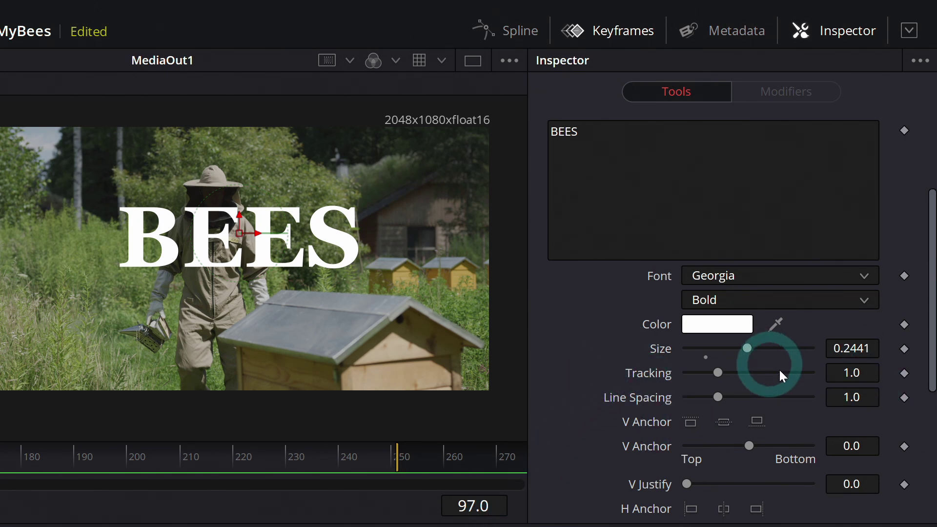
pyautogui.click(903, 348)
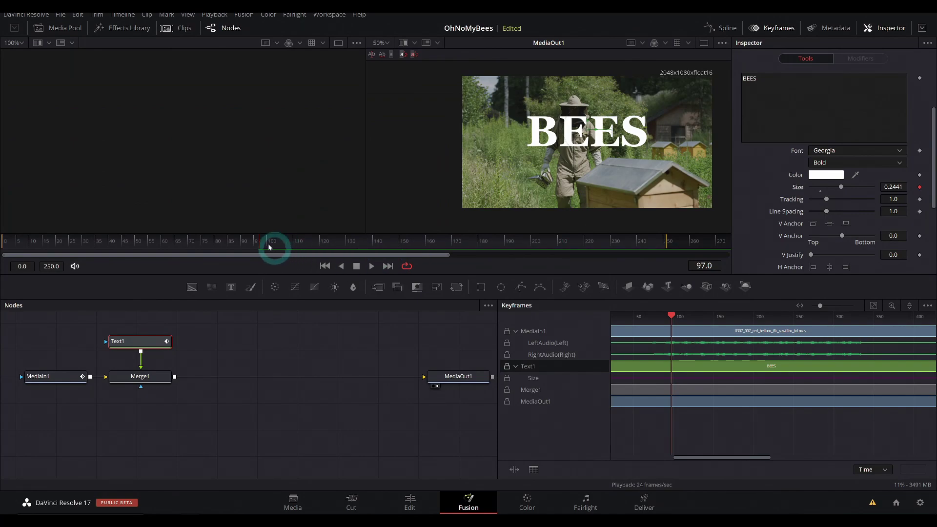
pyautogui.moveTo(269, 246); pyautogui.dragTo(227, 240)
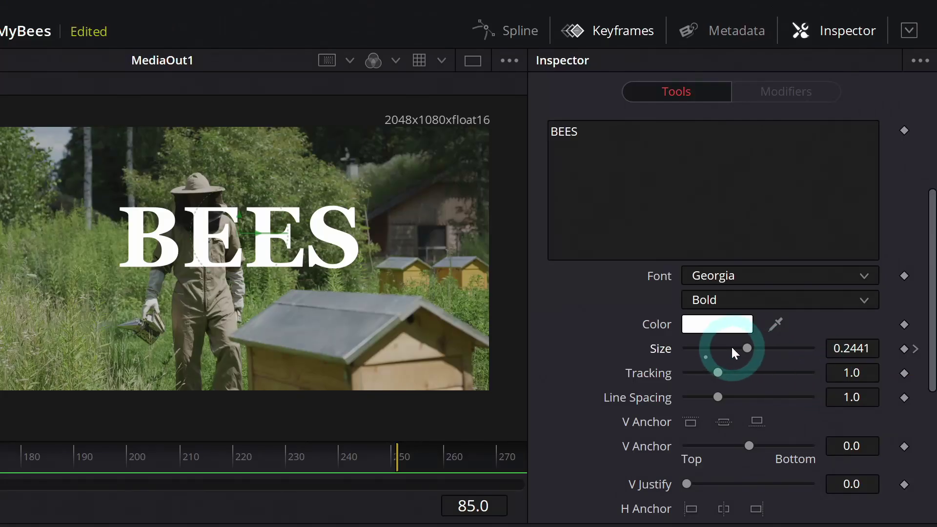
pyautogui.moveTo(735, 351); pyautogui.dragTo(571, 372)
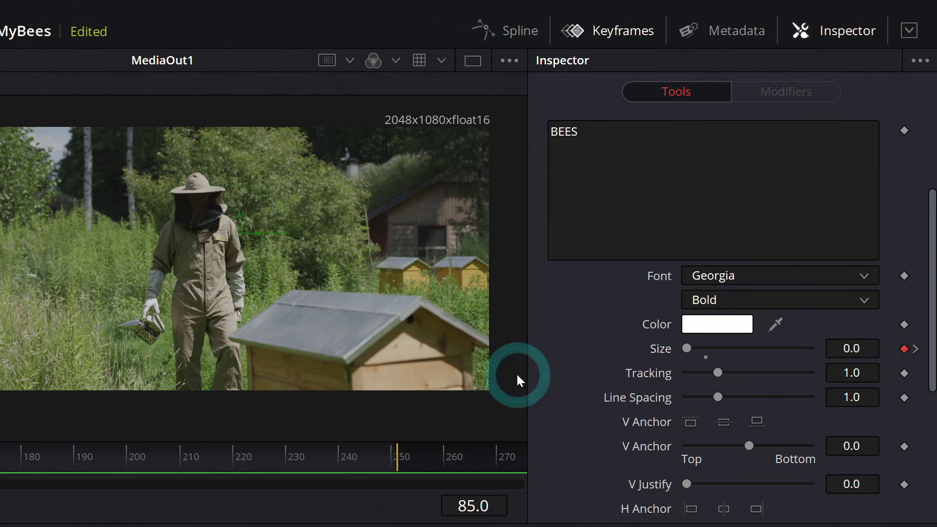
# Play back the text's size animation against the music.
pyautogui.press('space')
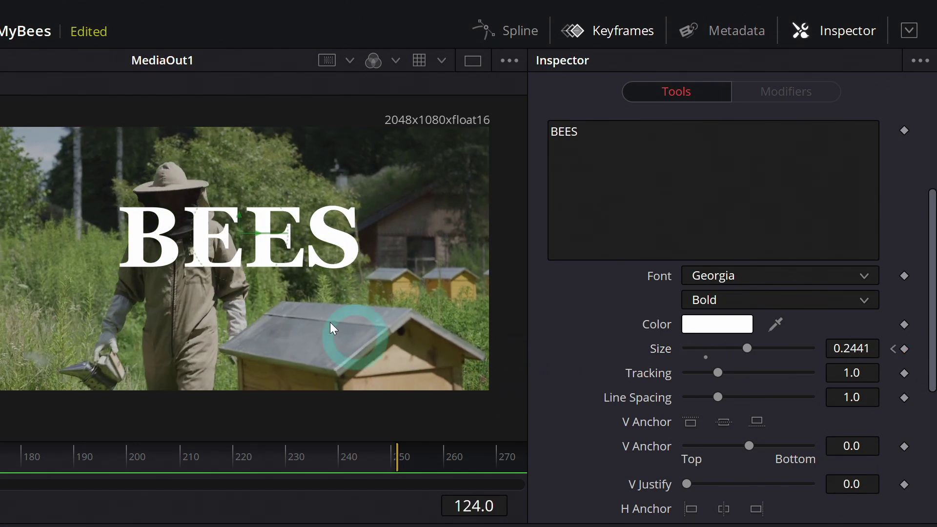
pyautogui.press('space')
pyautogui.moveTo(292, 320); pyautogui.dragTo(329, 341)
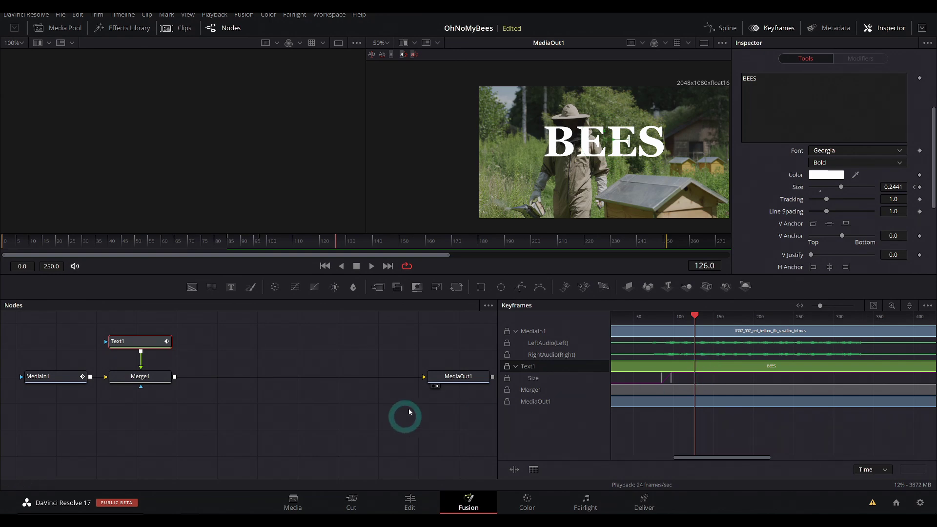
# Return to the Edit page and create a five-second, 24 fps Fusion composition clip in the media pool.
pyautogui.click(412, 502)
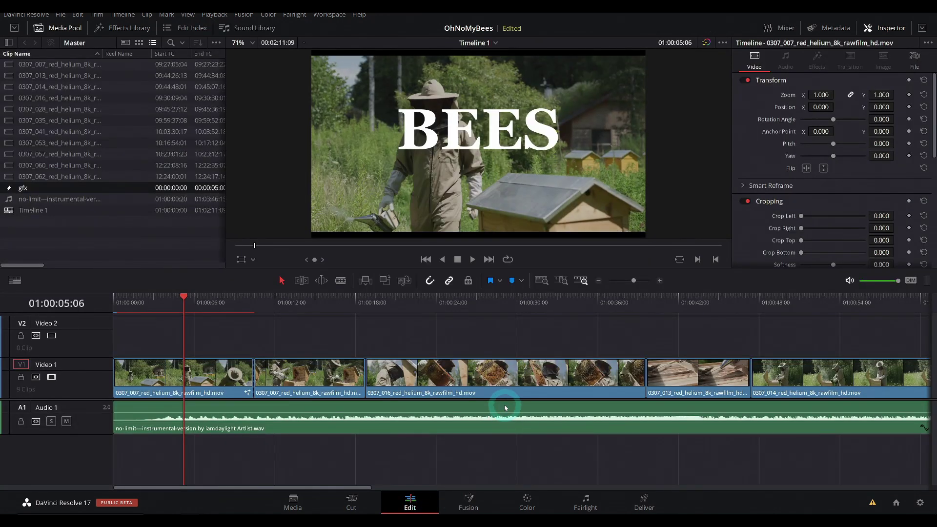
pyautogui.rightClick(81, 234)
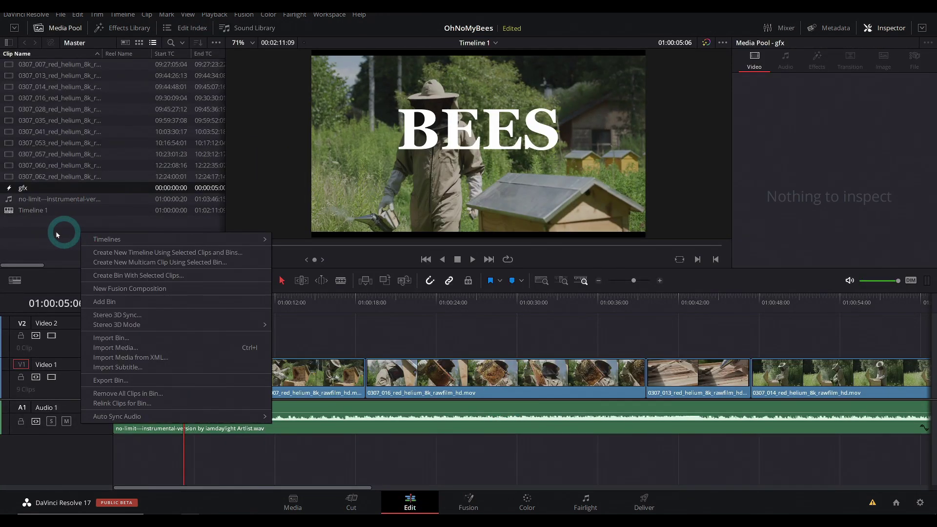
pyautogui.click(131, 289)
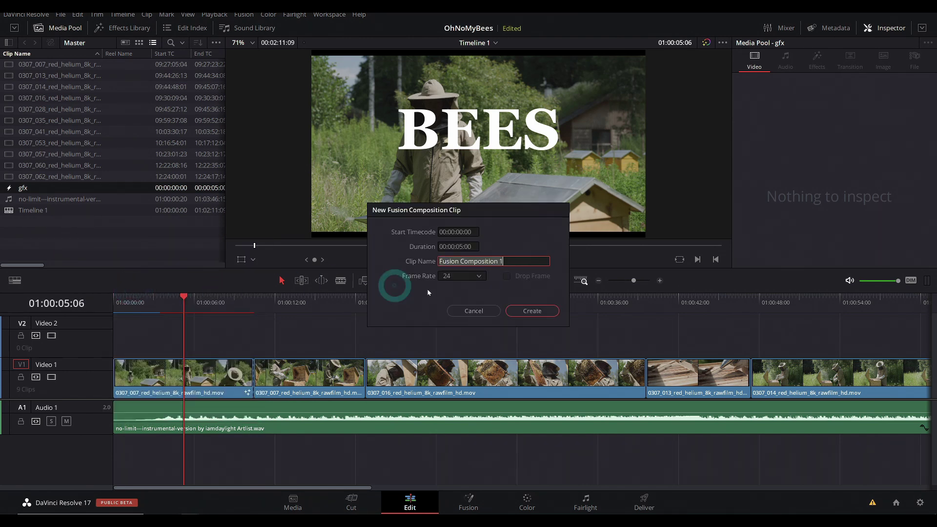
pyautogui.click(517, 308)
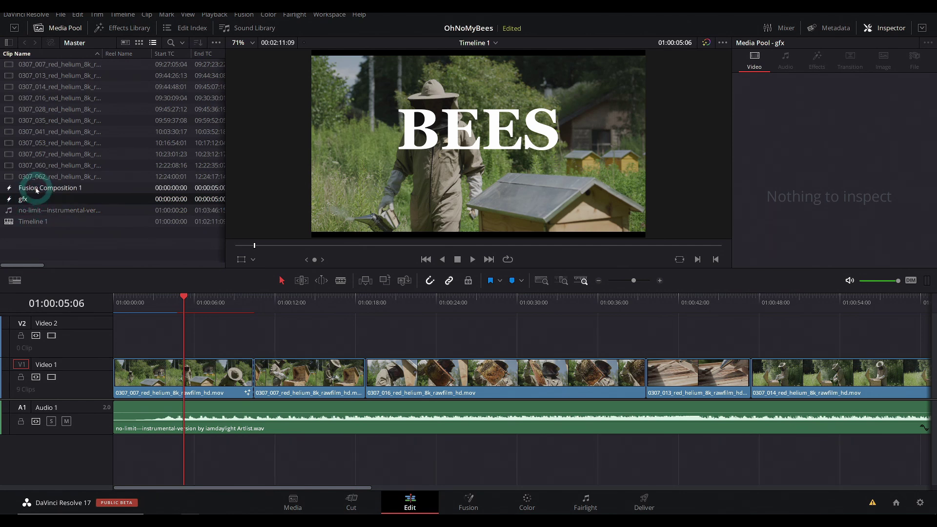
# Place the new Fusion composition on Video 2 at the second clip's full length, and park the playhead at 01:00:11:23.
pyautogui.moveTo(22, 188); pyautogui.dragTo(366, 332)
pyautogui.click(307, 300)
pyautogui.moveTo(305, 341)
pyautogui.mouseDown()
pyautogui.moveTo(296, 342)
pyautogui.moveTo(306, 343)
pyautogui.mouseUp()
pyautogui.click(274, 299)
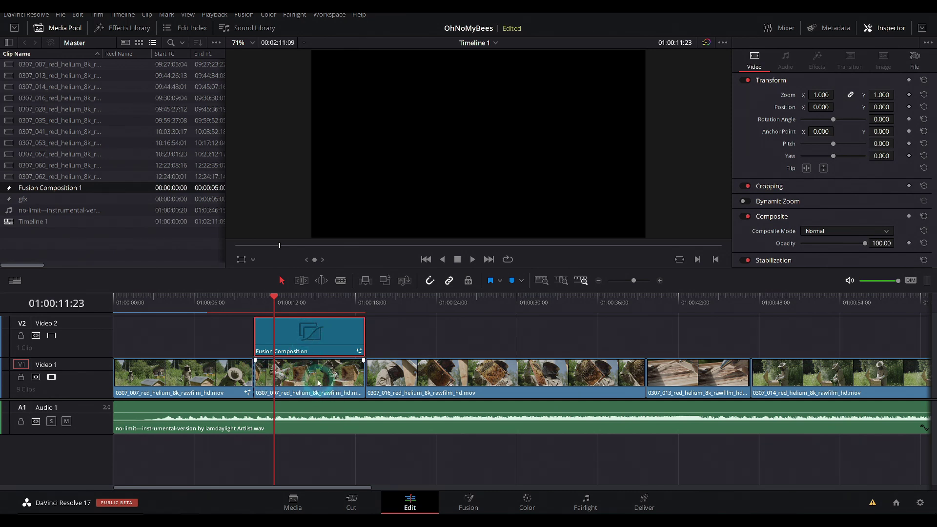
# Inspect the Fusion composition's nodes and keyframe tracks on the Fusion page, and return to the Edit page.
pyautogui.click(310, 330)
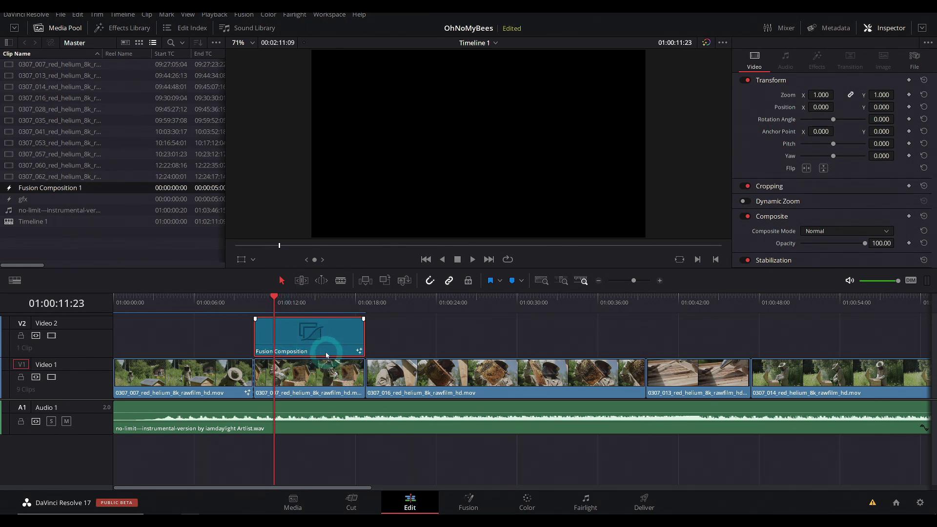
pyautogui.click(475, 500)
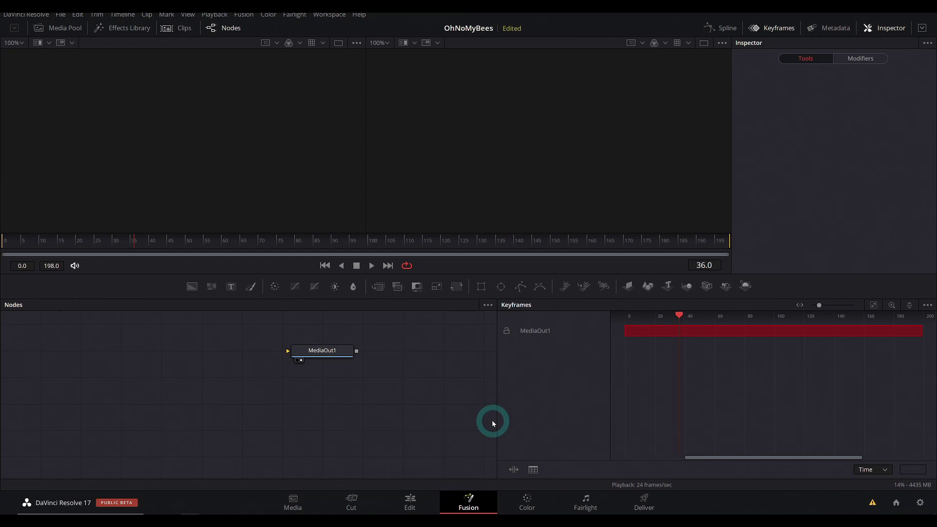
pyautogui.hotkey('shift', '4')
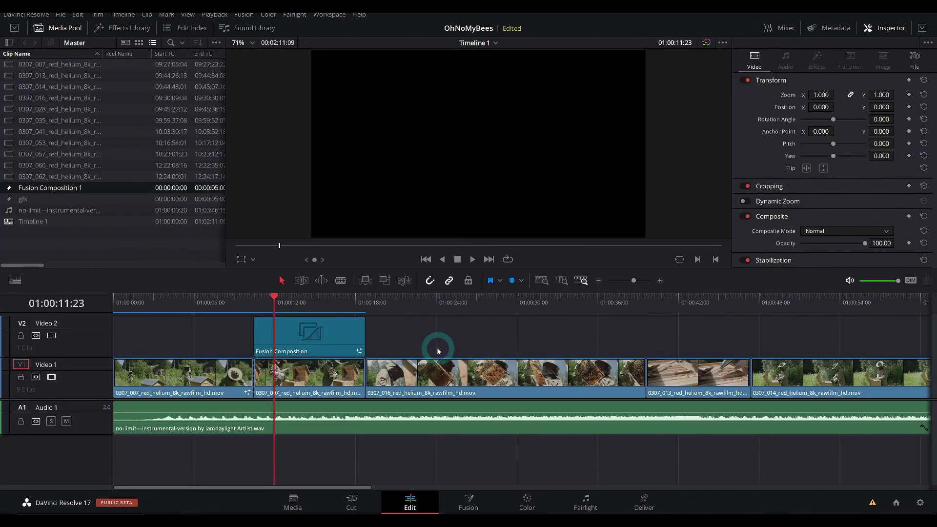
# Enlarge the Audio 1 waveform and open the first clip on the Fusion page at 01:00:03:23.
pyautogui.click(659, 281)
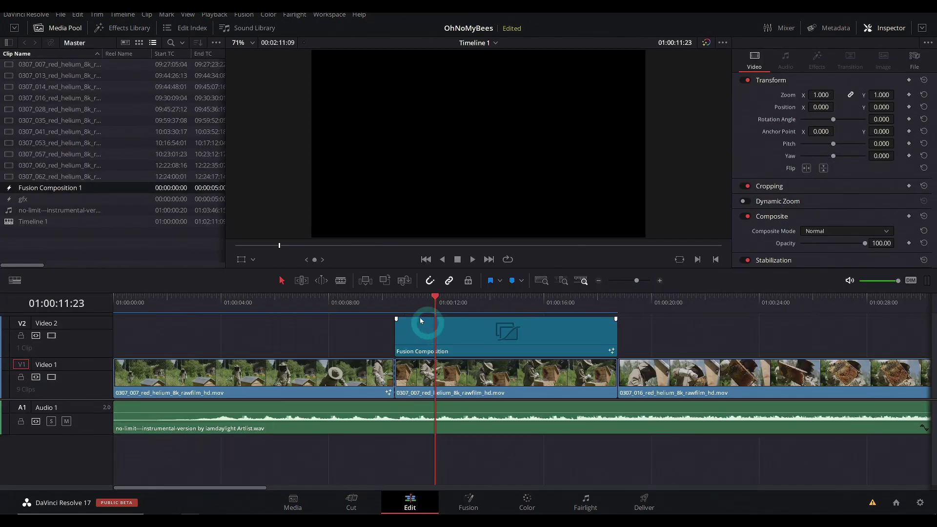
pyautogui.moveTo(95, 433); pyautogui.dragTo(98, 464)
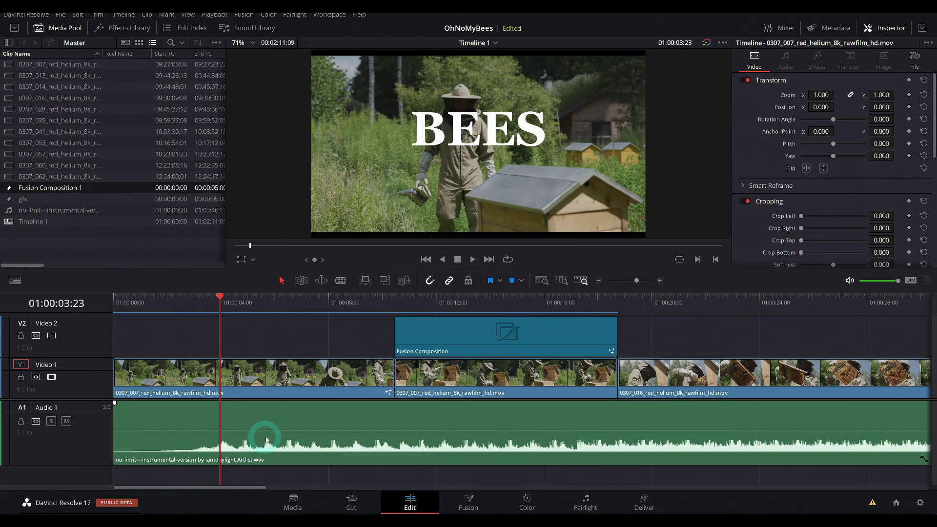
pyautogui.click(466, 503)
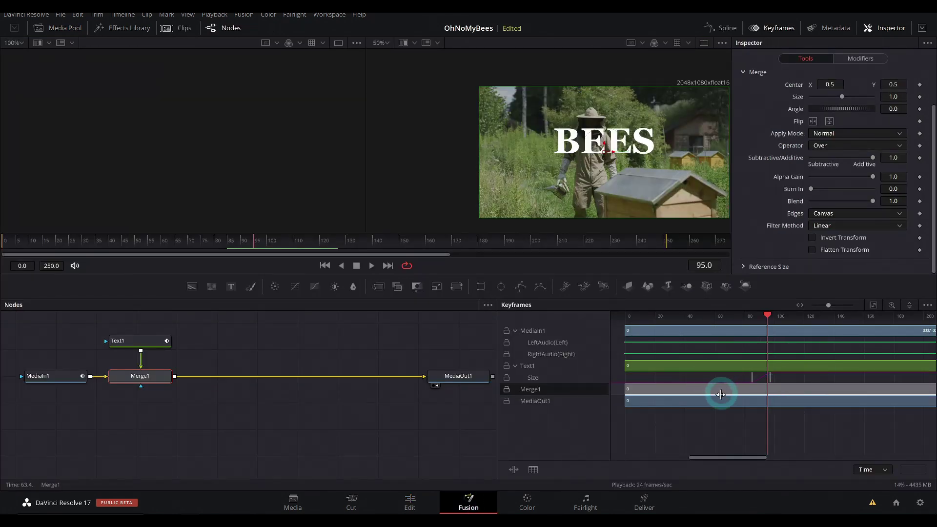
# Return to the Edit page and play the first clip from around 01:00:03 to locate the music's beats against the waveform.
pyautogui.click(409, 502)
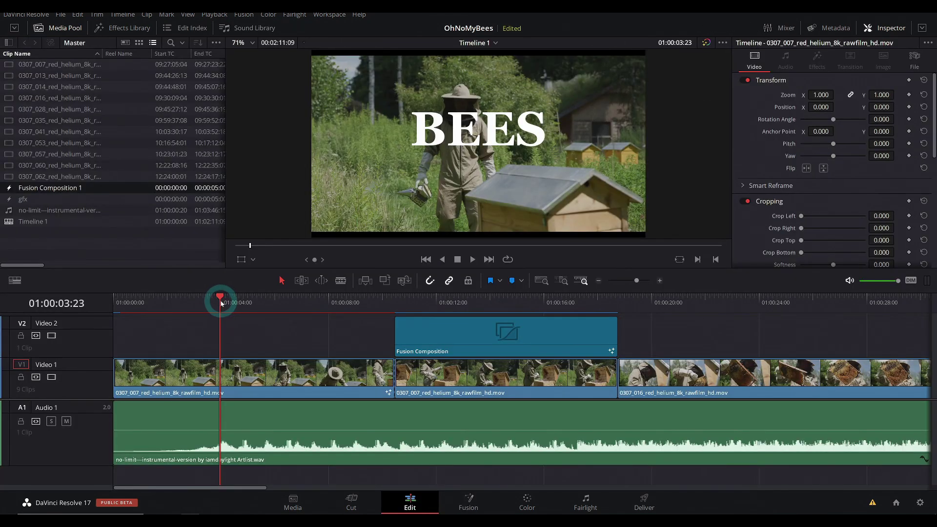
pyautogui.moveTo(221, 304); pyautogui.dragTo(224, 313)
pyautogui.click(230, 420)
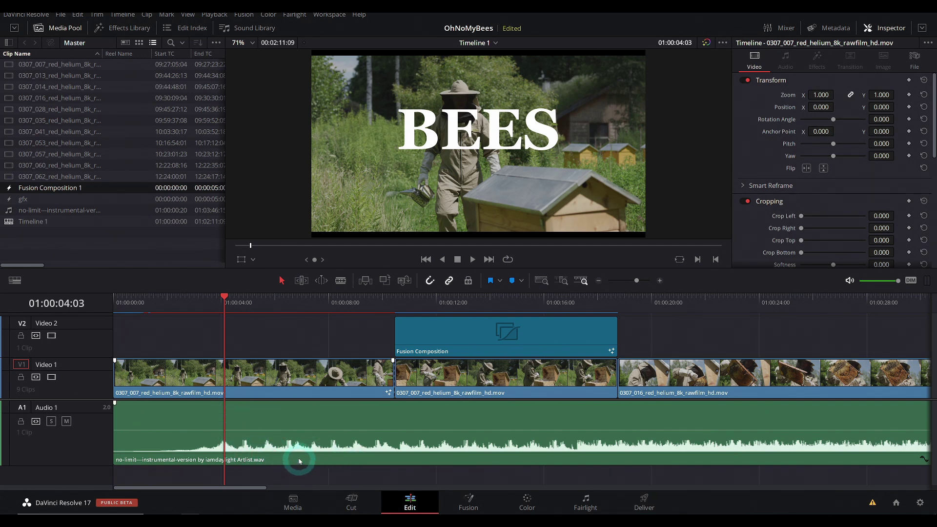
pyautogui.press('l')
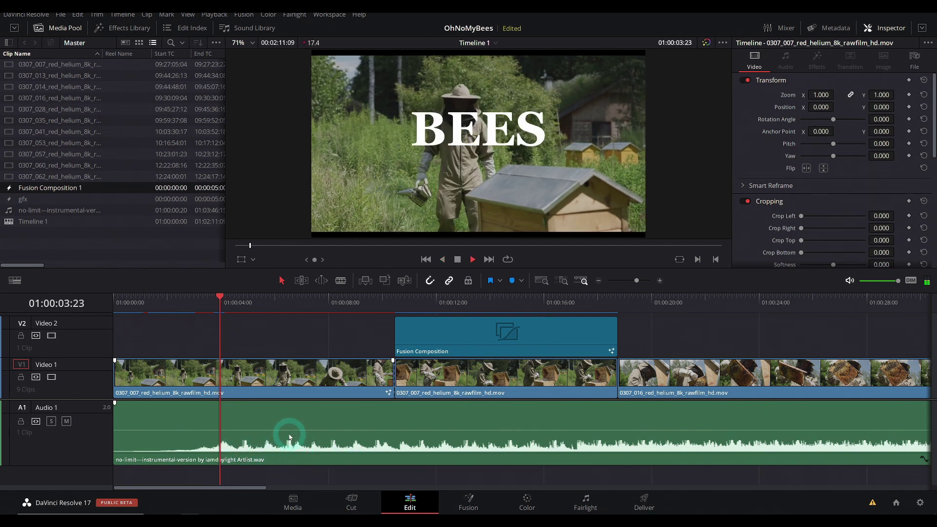
pyautogui.press('k')
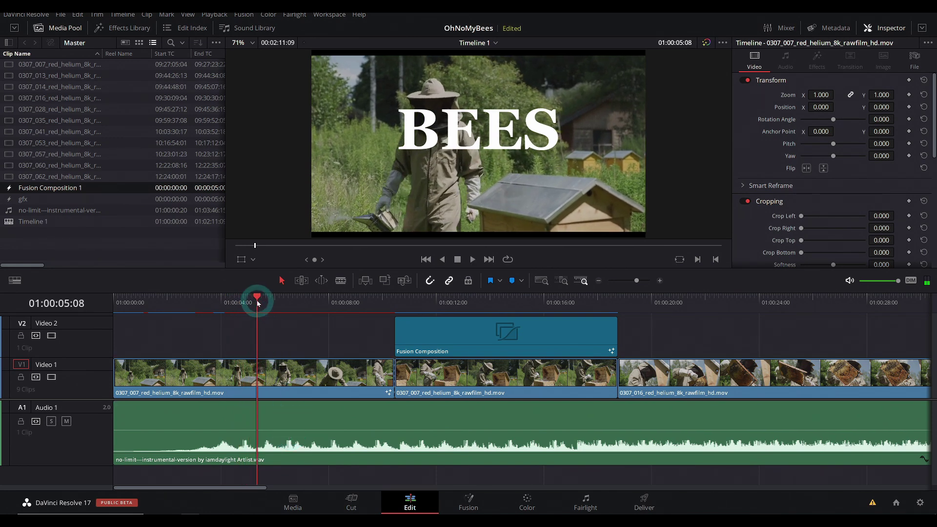
# Park the playhead on the waveform peak at 01:00:04:20 and add a timeline marker there.
pyautogui.moveTo(257, 299); pyautogui.dragTo(243, 303)
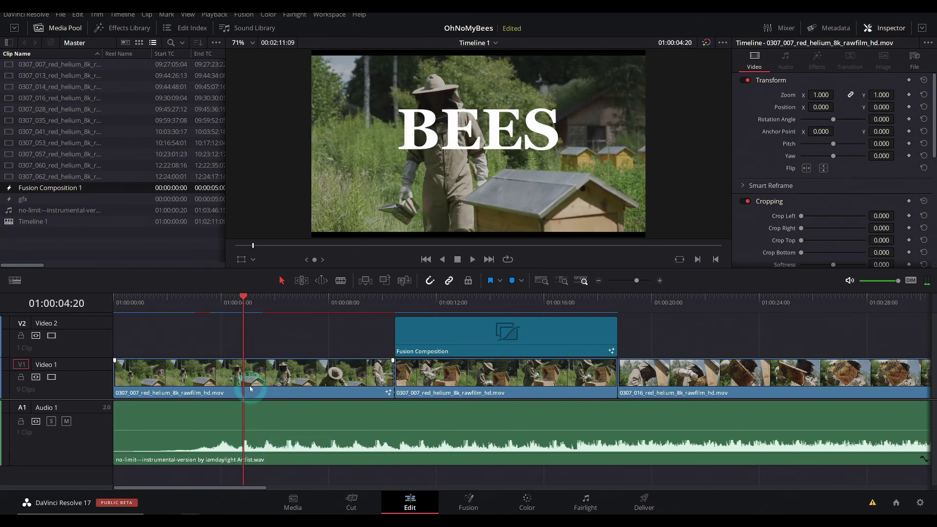
pyautogui.click(261, 351)
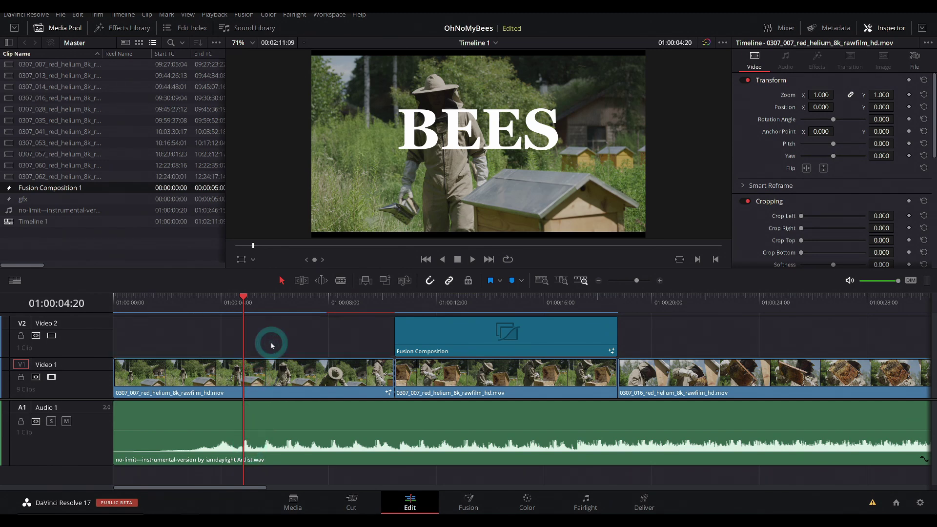
pyautogui.press('m')
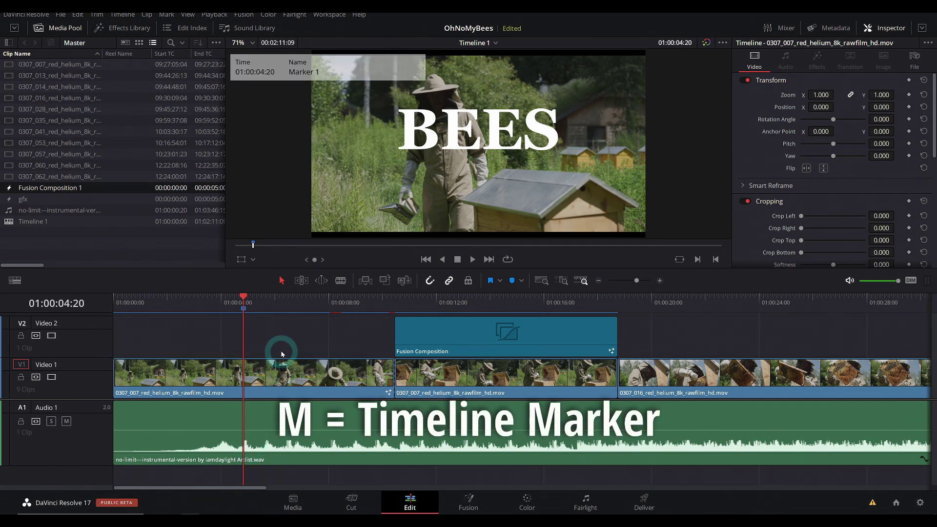
pyautogui.click(245, 309)
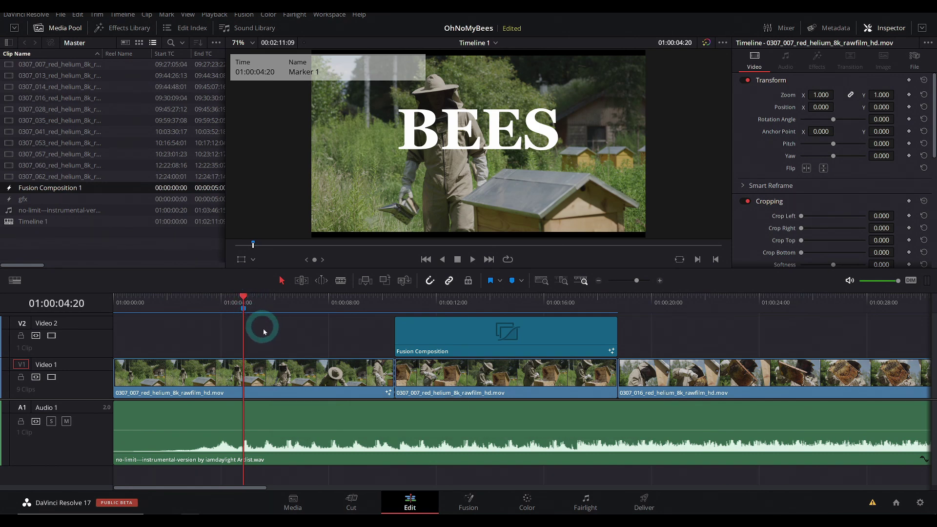
# Move the Video 2 Fusion composition earlier so it spans the marker, and check the marker in its Fusion page keyframe tracks.
pyautogui.moveTo(531, 345); pyautogui.dragTo(325, 346)
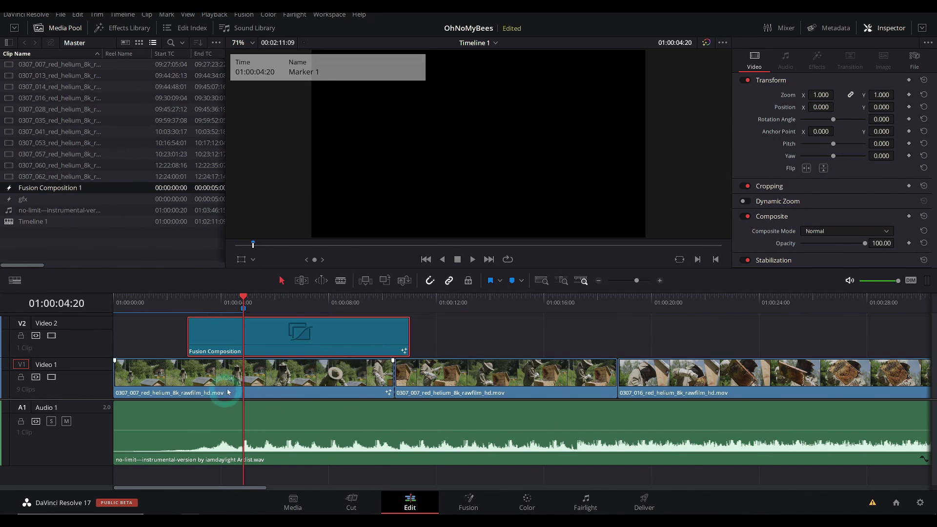
pyautogui.click(254, 323)
pyautogui.click(468, 503)
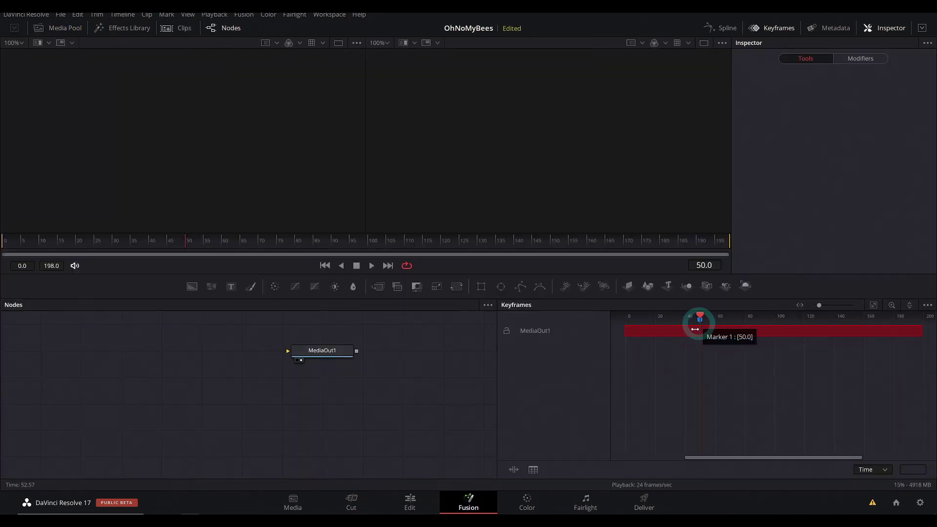
pyautogui.click(701, 329)
pyautogui.click(728, 319)
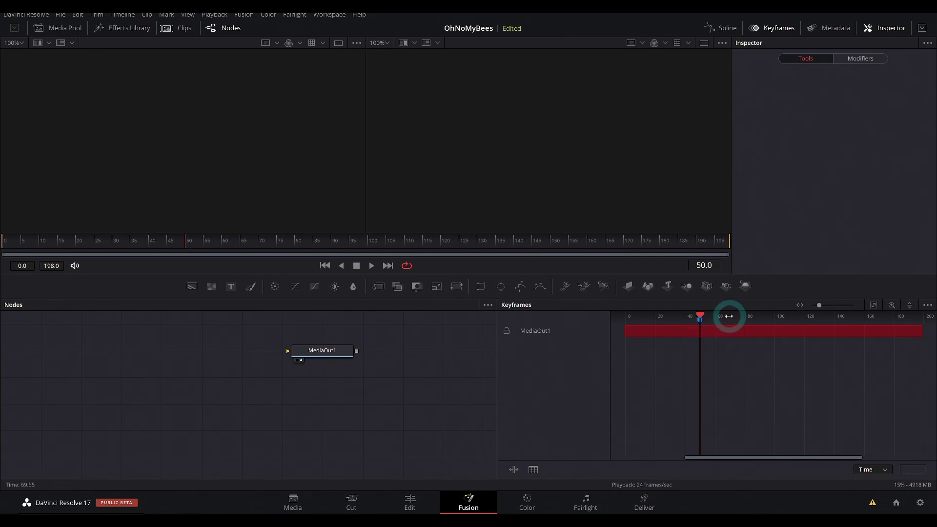
# On the Edit page, play the timeline from the 01:00:04:20 marker and add further timeline markers on the music's beats.
pyautogui.click(410, 503)
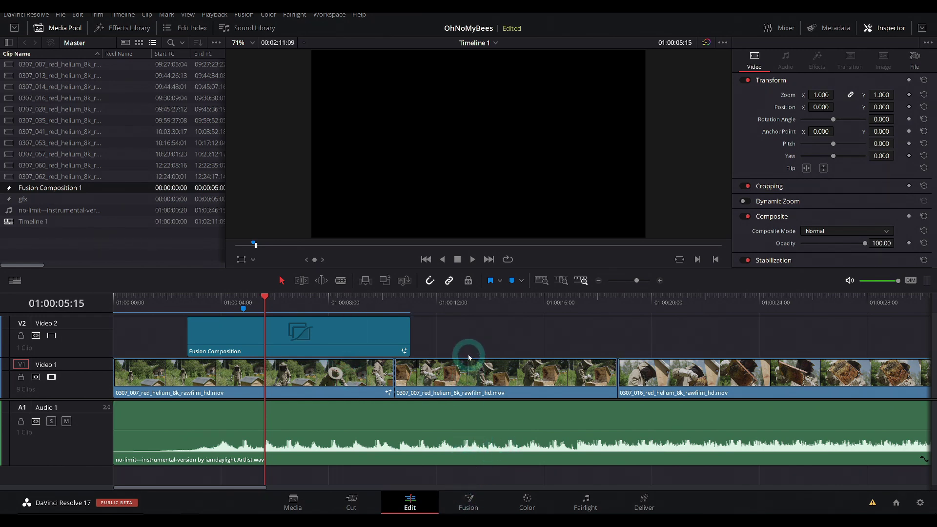
pyautogui.click(243, 308)
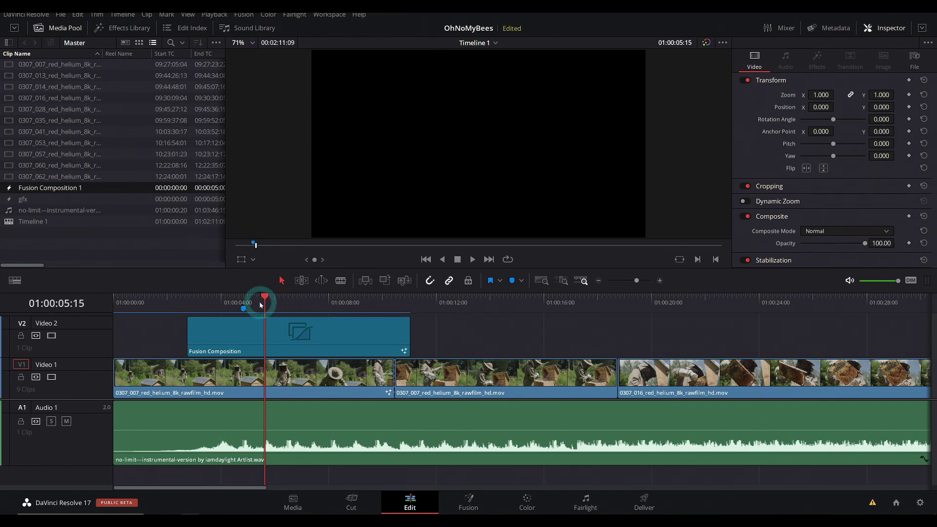
pyautogui.click(472, 348)
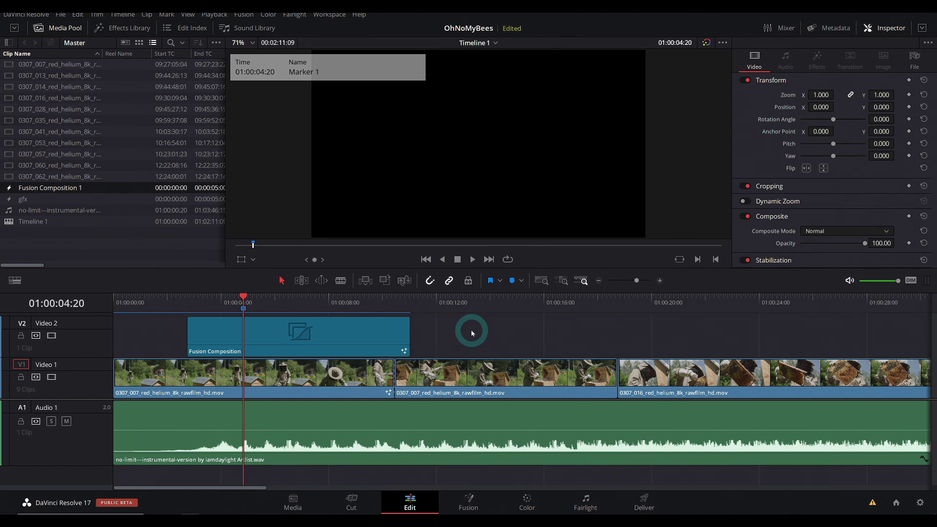
pyautogui.press('space')
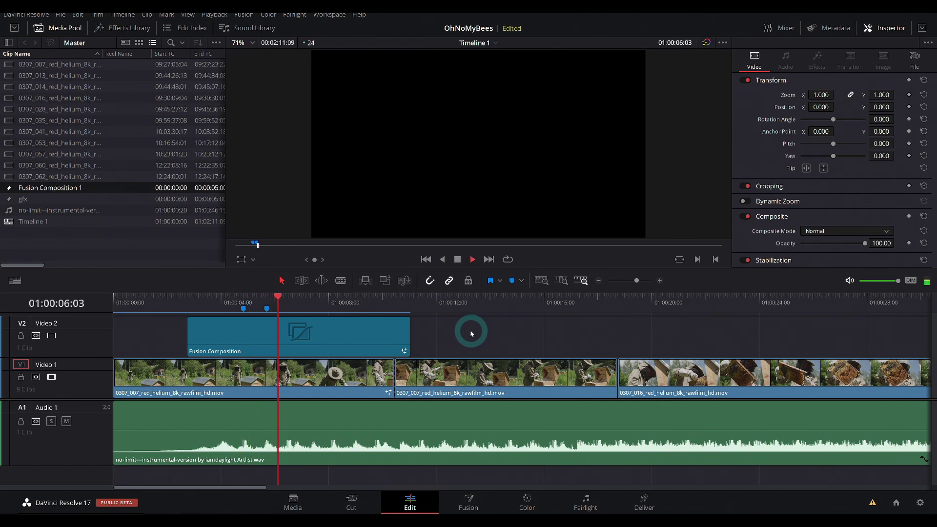
pyautogui.press('m')
pyautogui.press('m')
pyautogui.press('m')
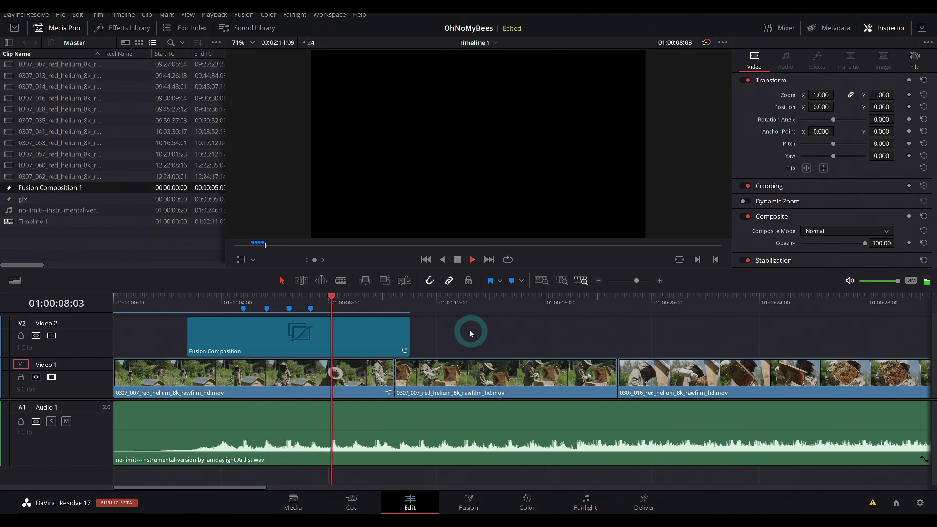
pyautogui.press('m')
pyautogui.press('m')
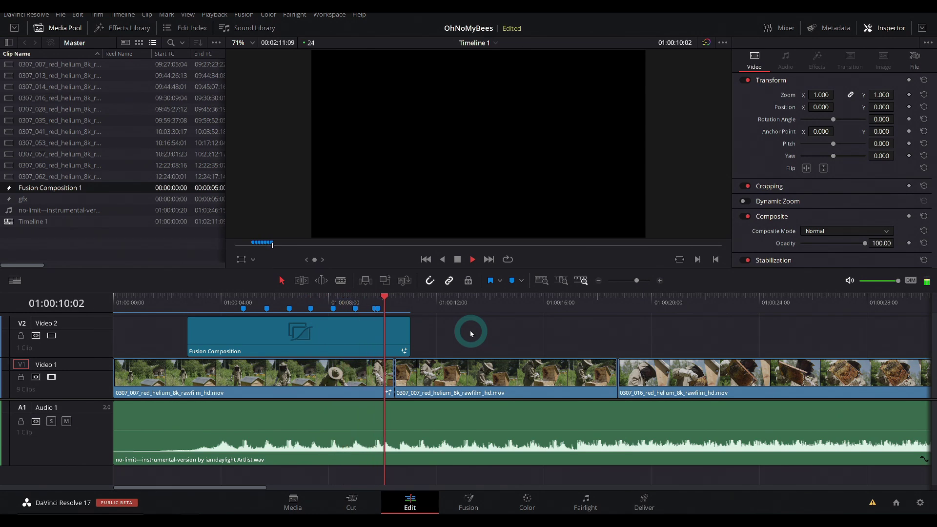
pyautogui.press('space')
# In the Video 2 Fusion composition, merge a Text node over a Background, connect it to MediaOut1, and set the background's alpha to 0.0.
pyautogui.click(354, 347)
pyautogui.click(467, 500)
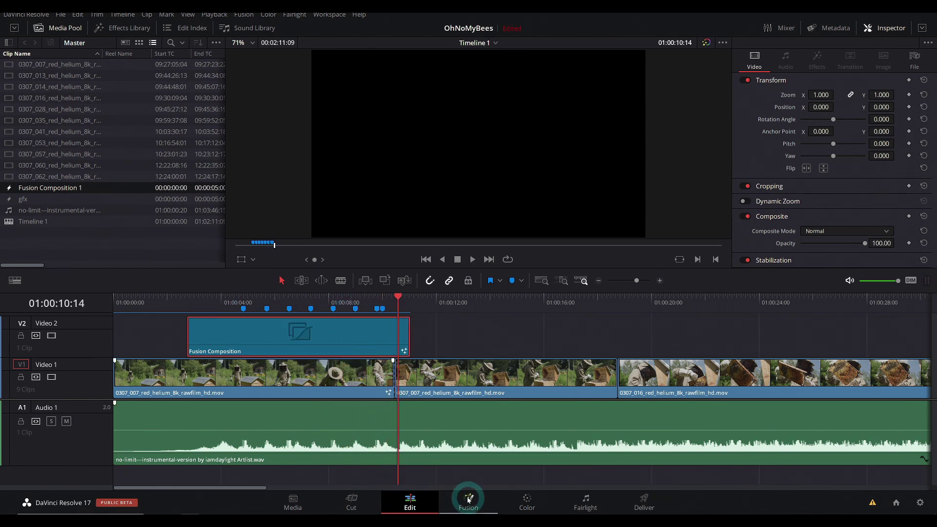
pyautogui.click(532, 369)
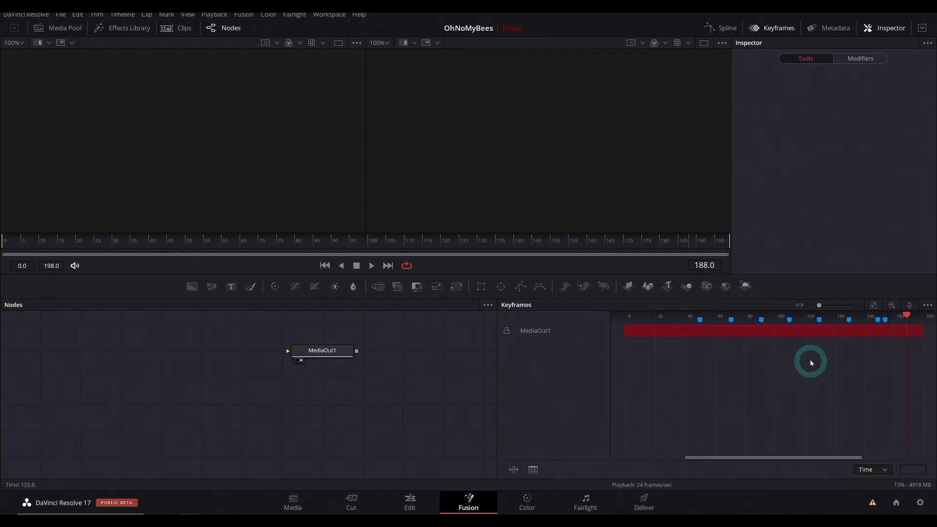
pyautogui.moveTo(192, 287); pyautogui.dragTo(154, 362)
pyautogui.moveTo(189, 362); pyautogui.dragTo(312, 350)
pyautogui.moveTo(322, 350); pyautogui.dragTo(402, 375)
pyautogui.moveTo(231, 286); pyautogui.dragTo(192, 369)
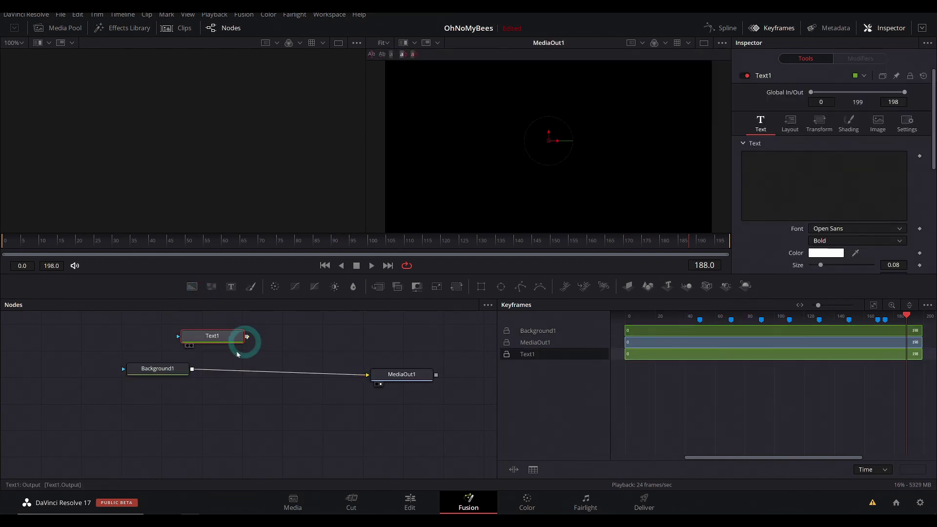
pyautogui.click(176, 368)
pyautogui.moveTo(871, 223); pyautogui.dragTo(811, 222)
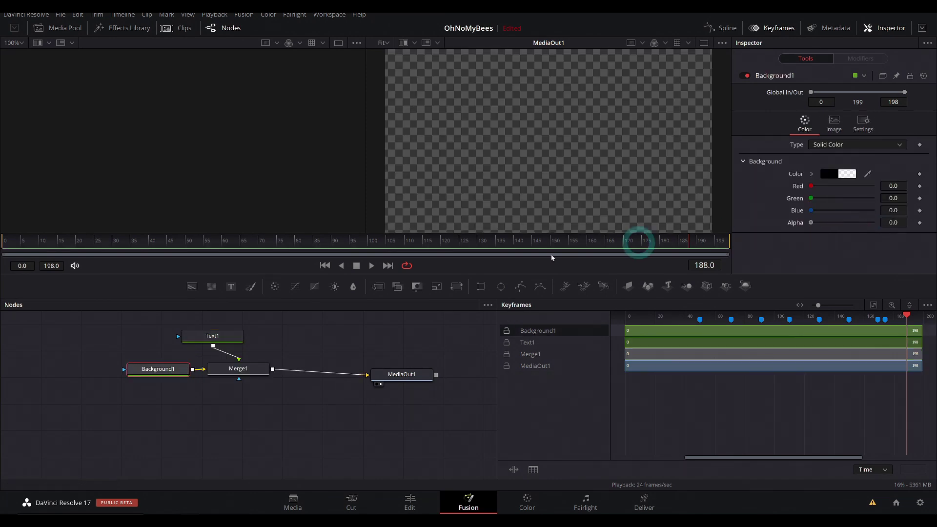
# Set the Text1 title to "BEES" in Georgia Bold at size 0.126, placed in the frame's upper-left area.
pyautogui.click(207, 337)
pyautogui.click(794, 191)
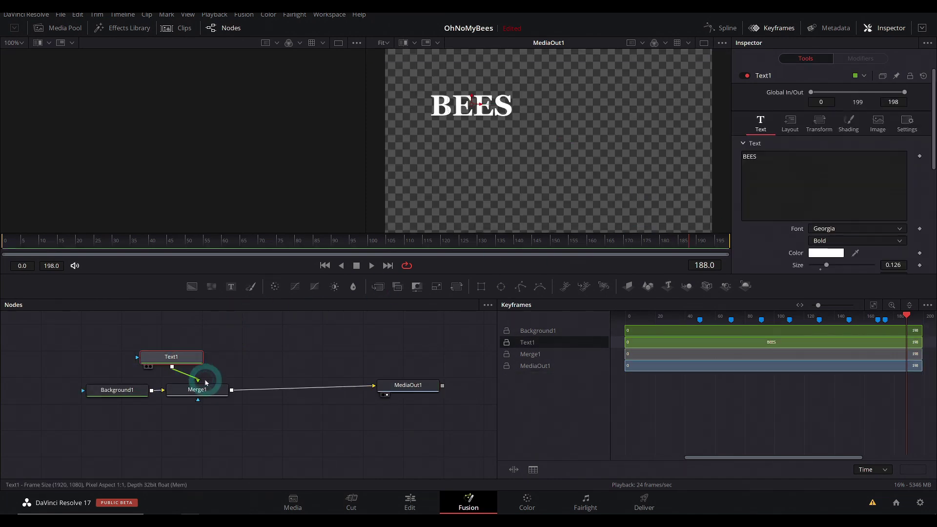
pyautogui.click(190, 361)
# Trim the start of the Text1 track to the first marker at frame 50.
pyautogui.click(642, 347)
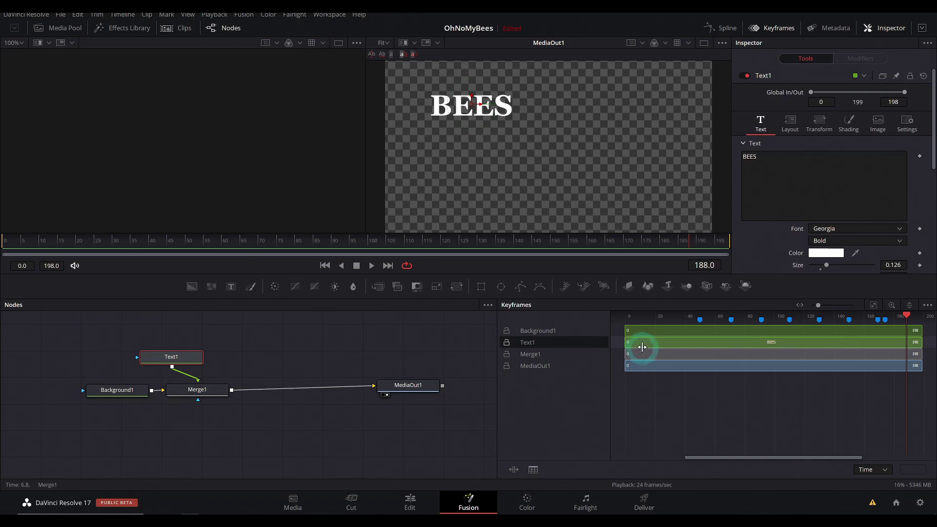
pyautogui.moveTo(640, 345); pyautogui.dragTo(697, 347)
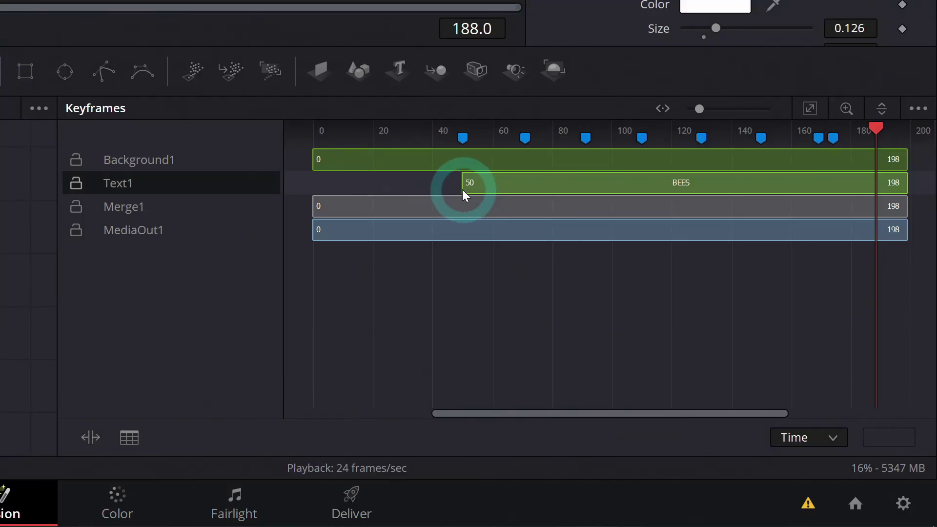
pyautogui.click(690, 177)
pyautogui.click(412, 211)
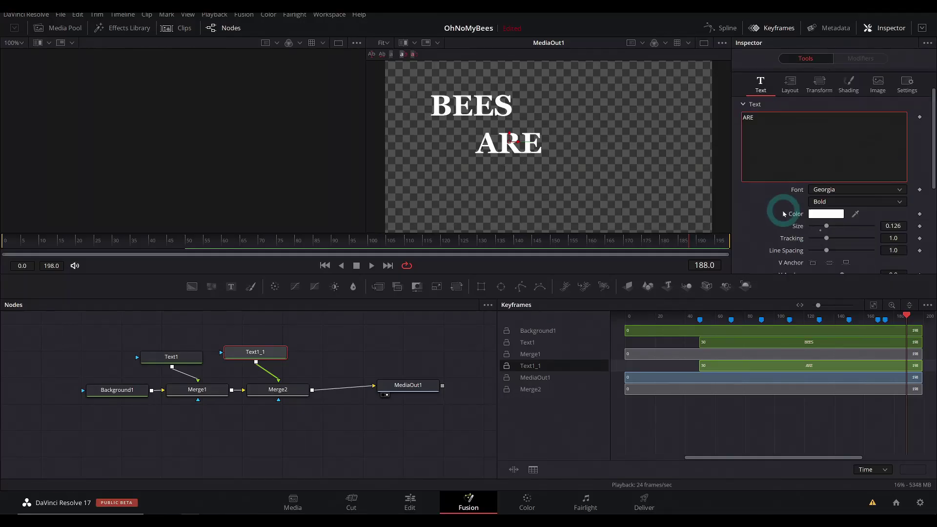
# Add merged, tilted copies of the title reading "ARE", "REALLY" and ""FUN"", with tracks starting at frames 71, 93 and 110.
pyautogui.click(698, 366)
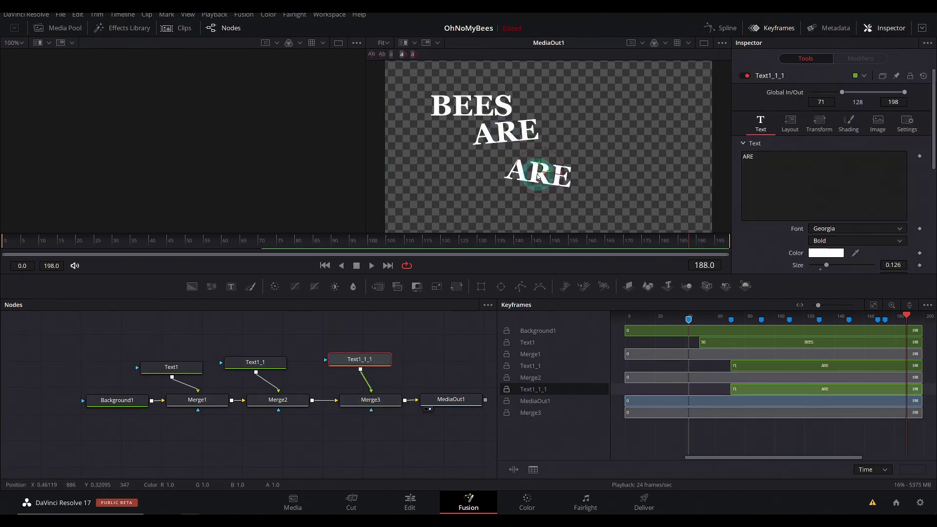
pyautogui.moveTo(355, 356); pyautogui.dragTo(303, 395)
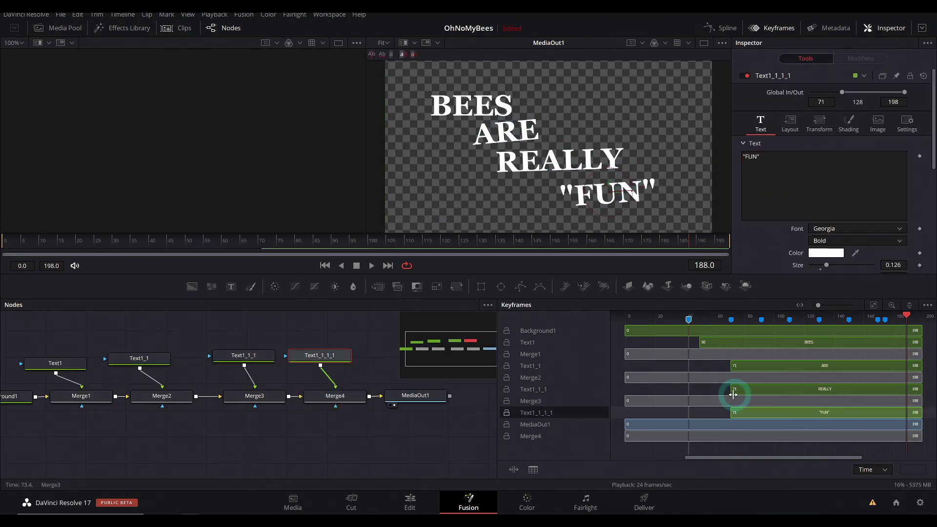
pyautogui.moveTo(732, 389); pyautogui.dragTo(791, 413)
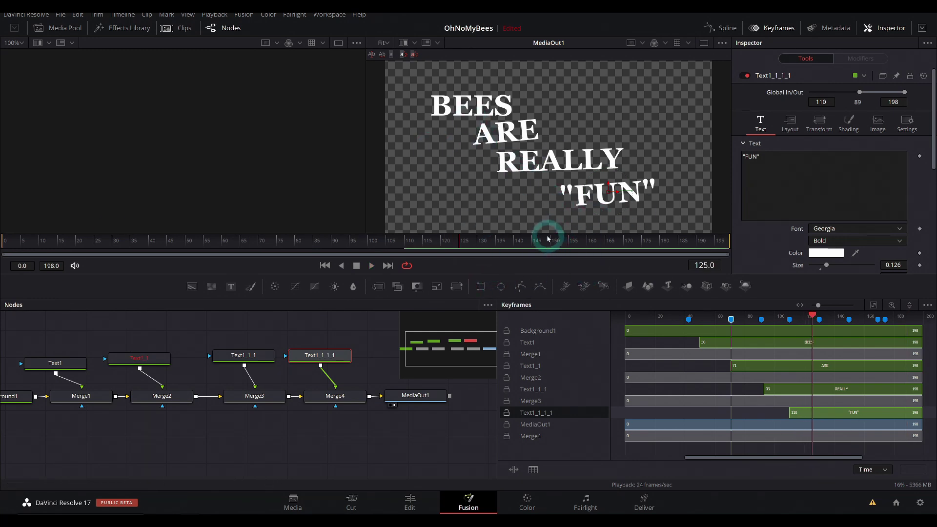
# Play the titles against the music on the Edit page, stop at 01:00:08:03, and reopen the composition on the Fusion page.
pyautogui.click(409, 502)
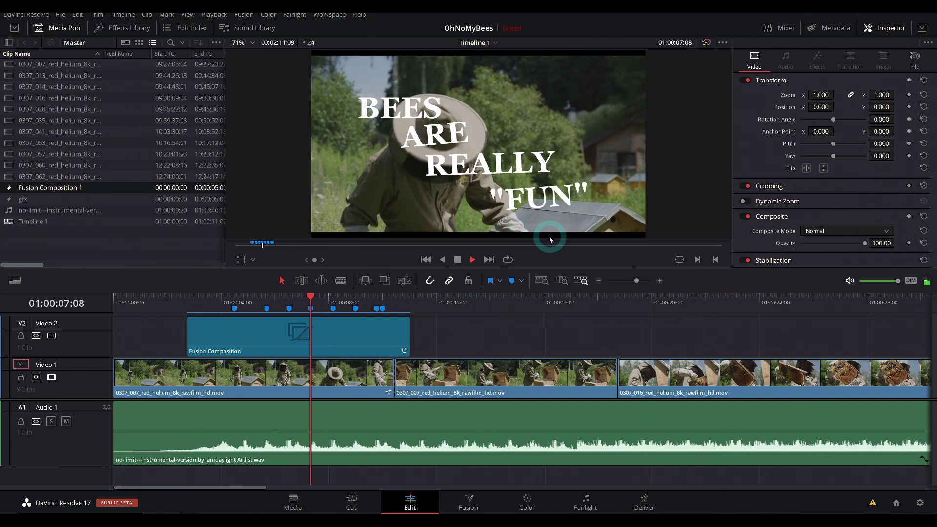
pyautogui.press('space')
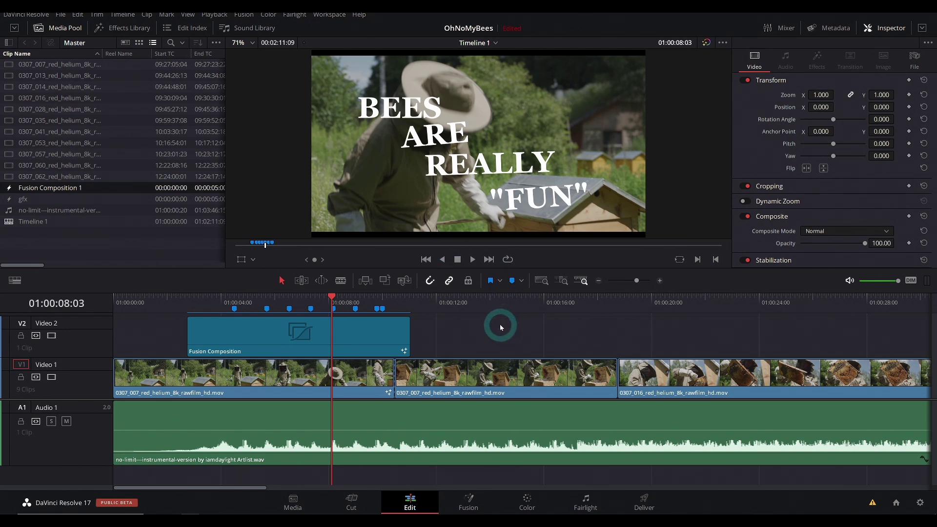
pyautogui.hotkey('shift', '5')
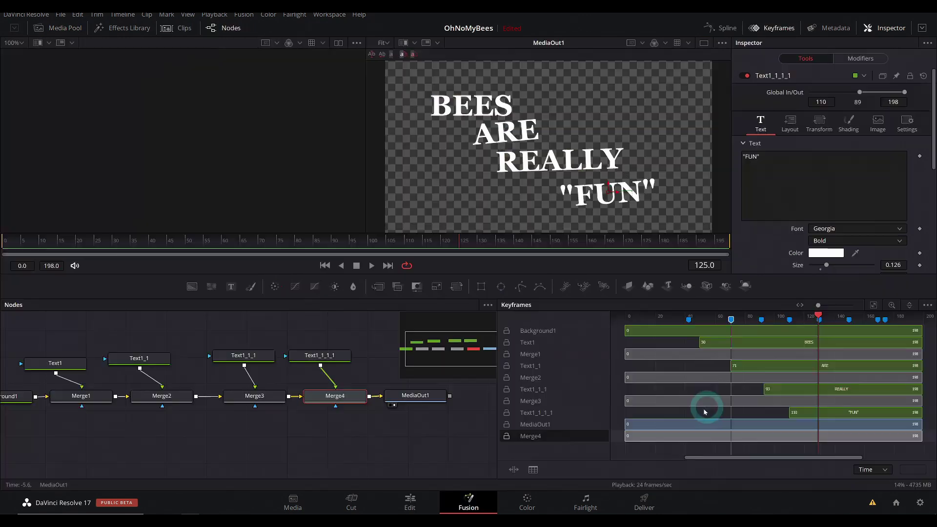